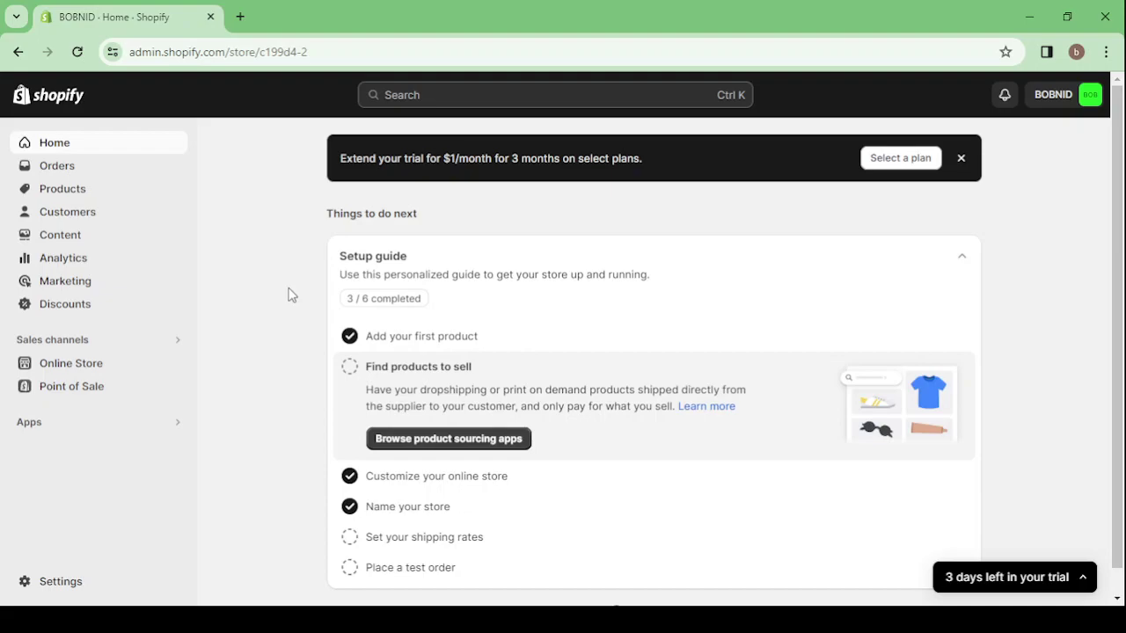
- Close the 'Extend your trial' banner on the admin Home page
{"action": "left_click", "coordinate": [960, 160]}
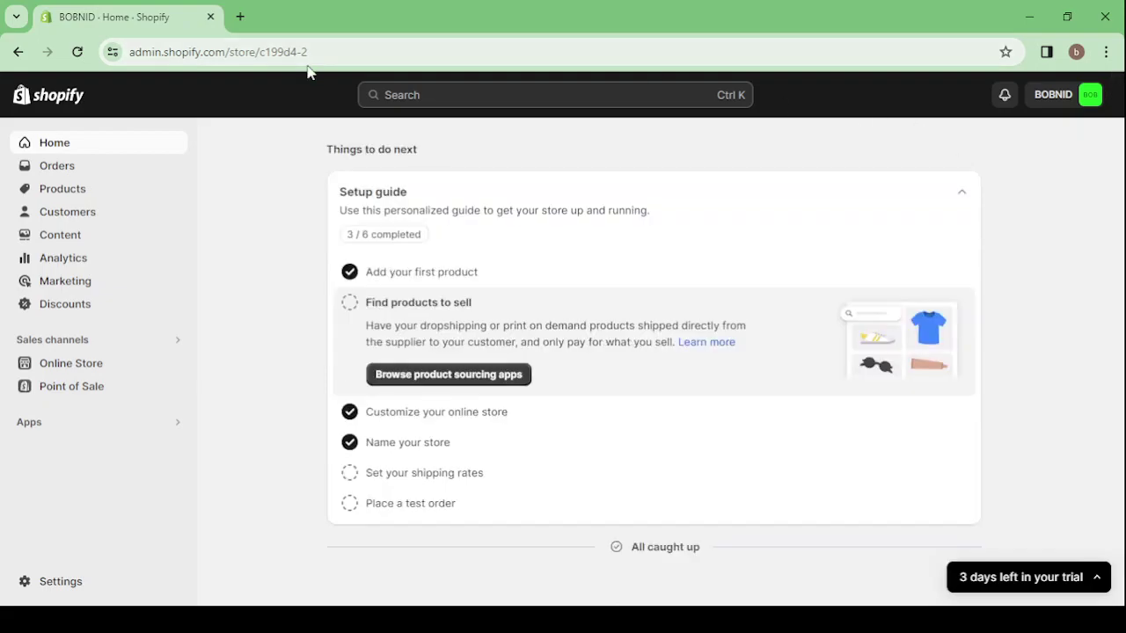
{"action": "left_click", "coordinate": [240, 16]}
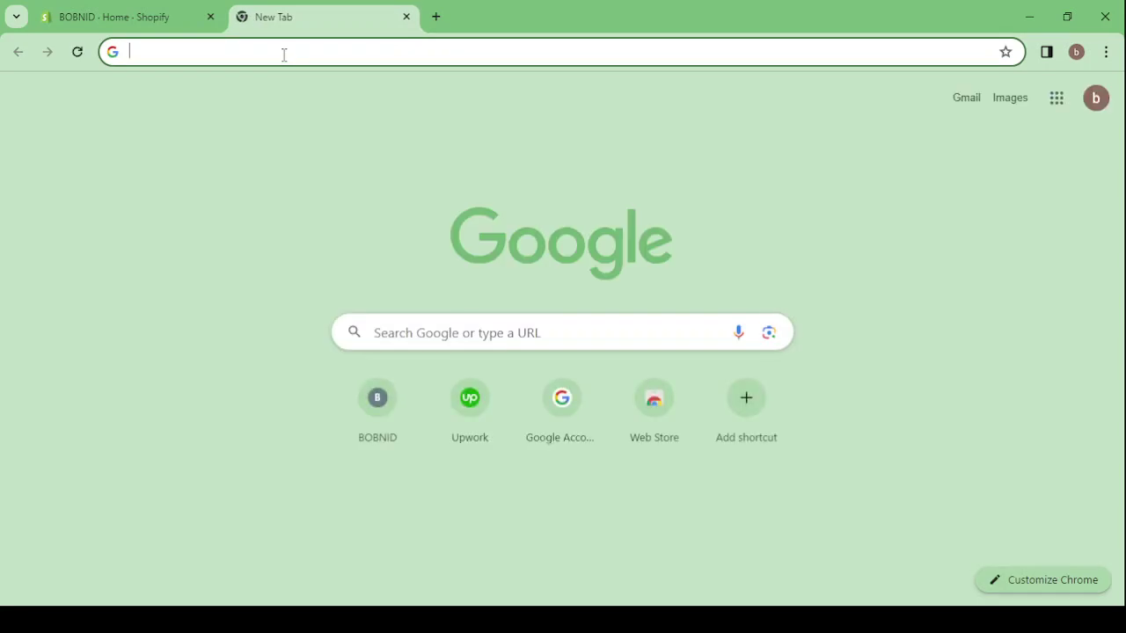
{"action": "type", "text": "shp"}
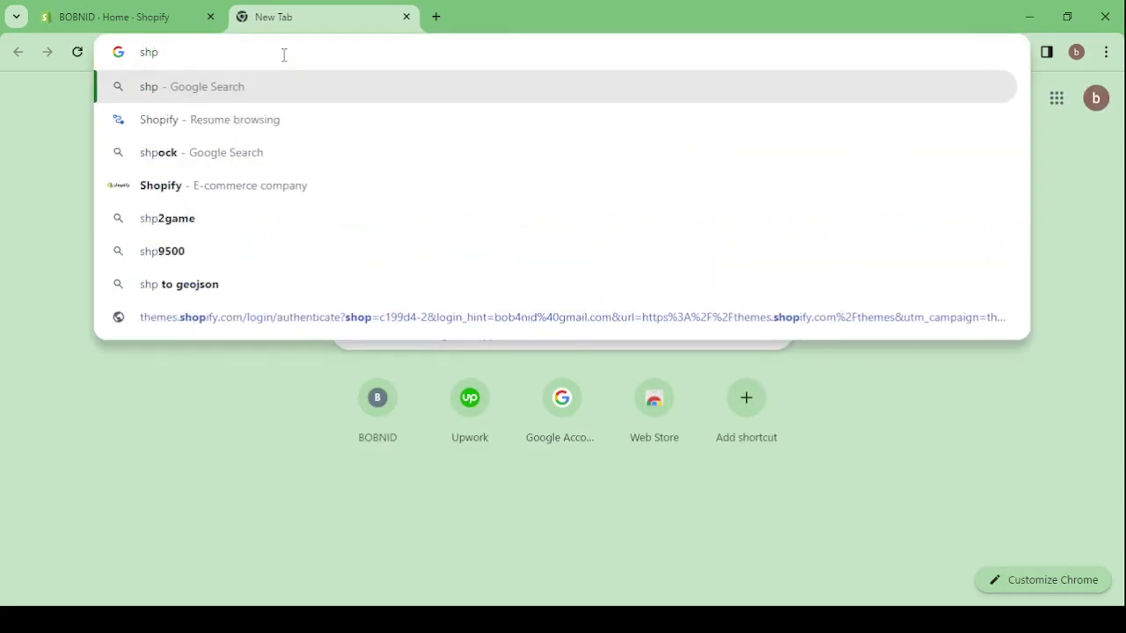
{"action": "key", "text": "BackSpace"}
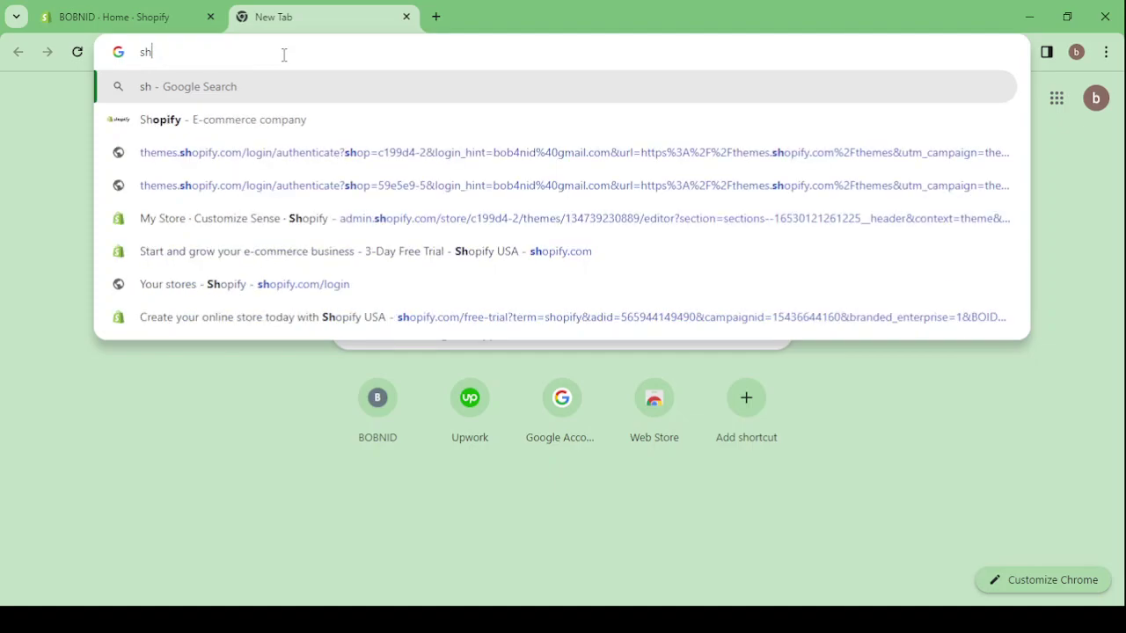
{"action": "left_click", "coordinate": [282, 118]}
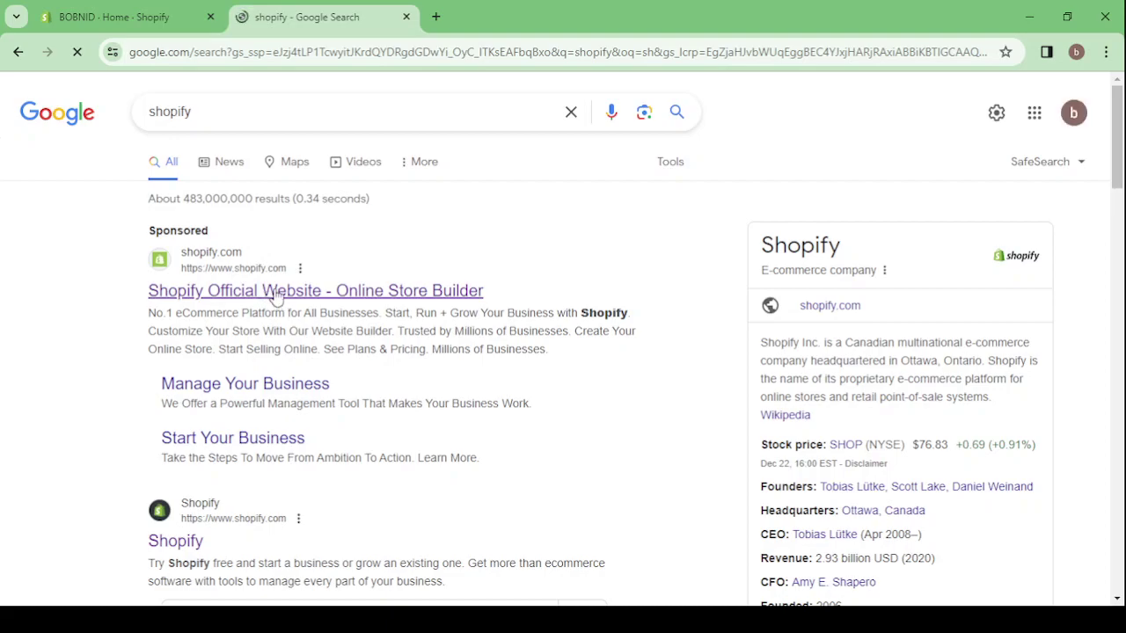
{"action": "left_click", "coordinate": [276, 296]}
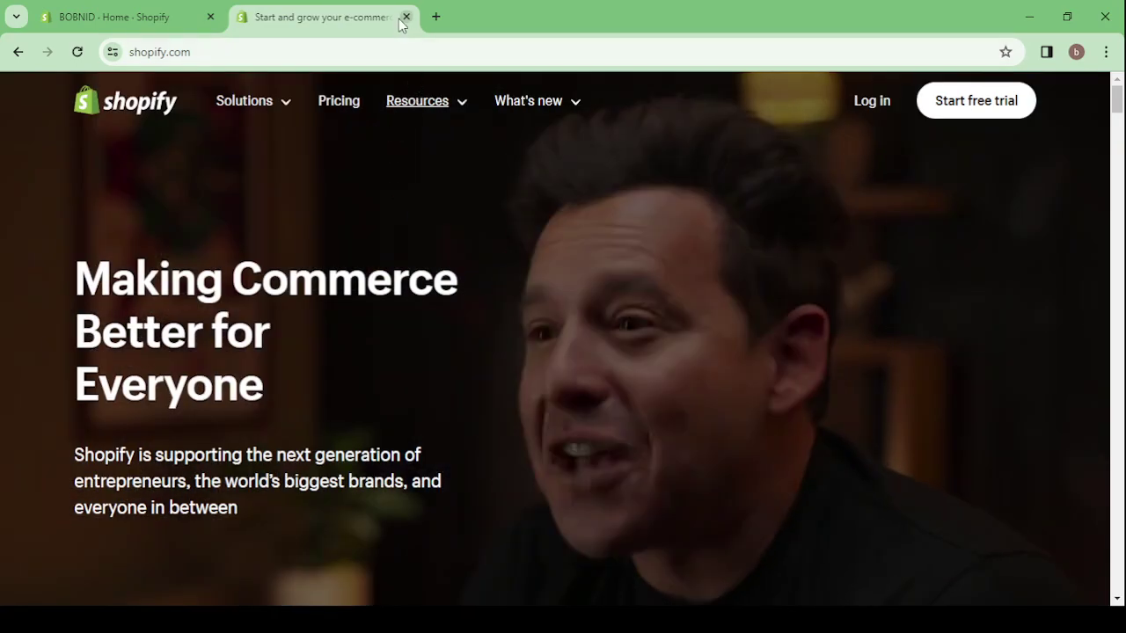
{"action": "left_click", "coordinate": [405, 17]}
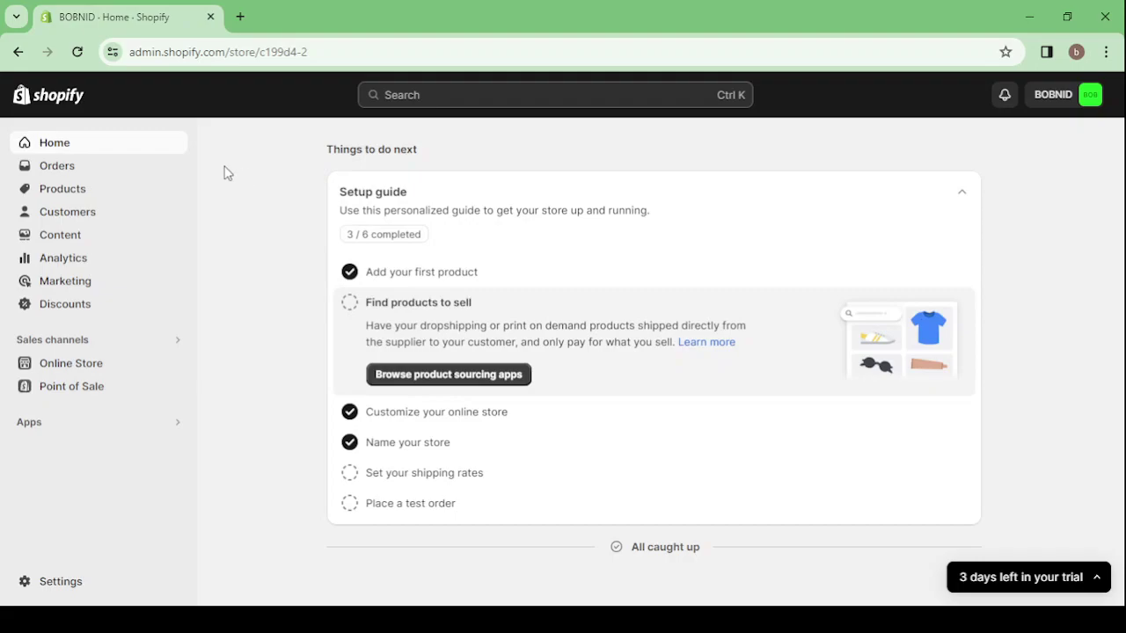
- Look through Orders and Products, then scroll the Analytics dashboard's sales, sessions and order charts
{"action": "left_click", "coordinate": [120, 176]}
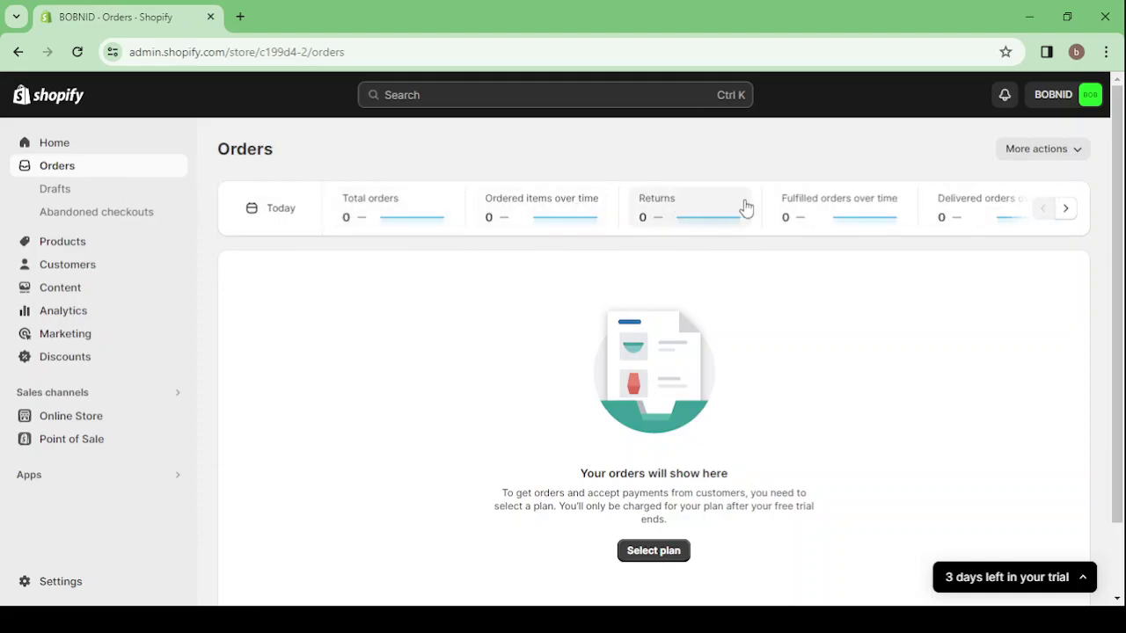
{"action": "left_click", "coordinate": [100, 243]}
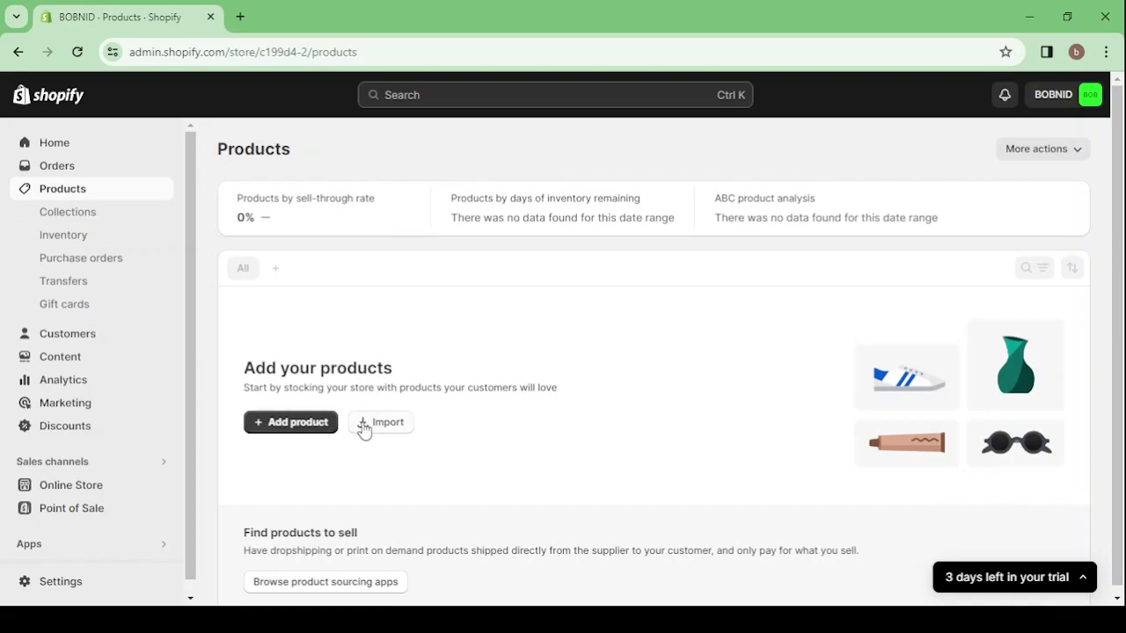
{"action": "left_click", "coordinate": [151, 379]}
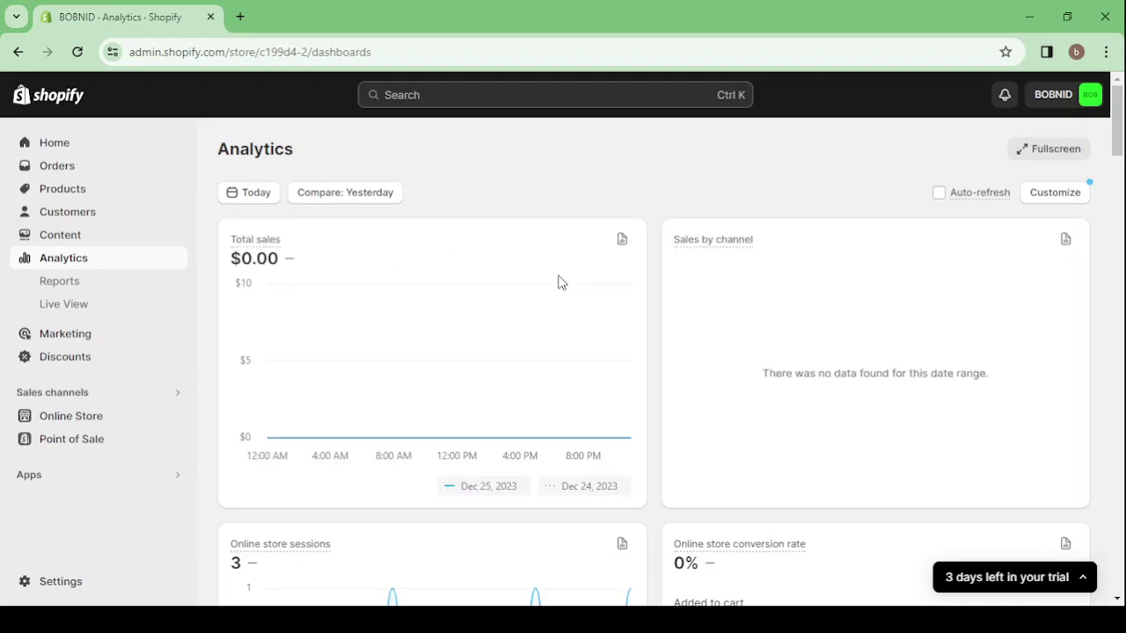
{"action": "scroll", "coordinate": [558, 282], "scroll_direction": "down", "scroll_amount": 3}
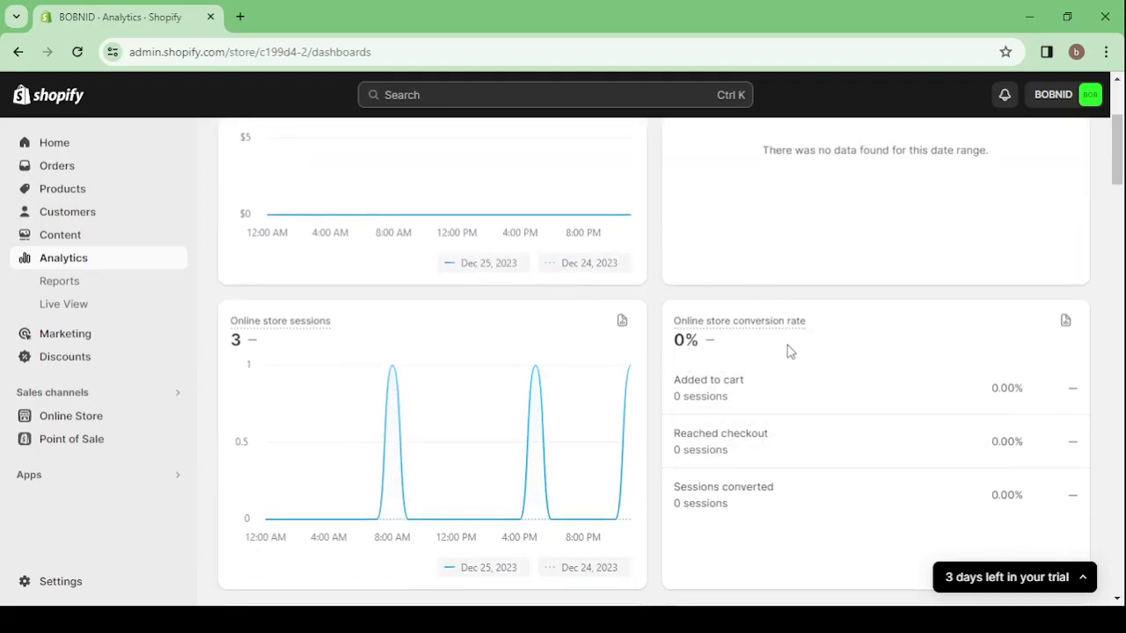
{"action": "scroll", "coordinate": [502, 352], "scroll_direction": "down", "scroll_amount": 4}
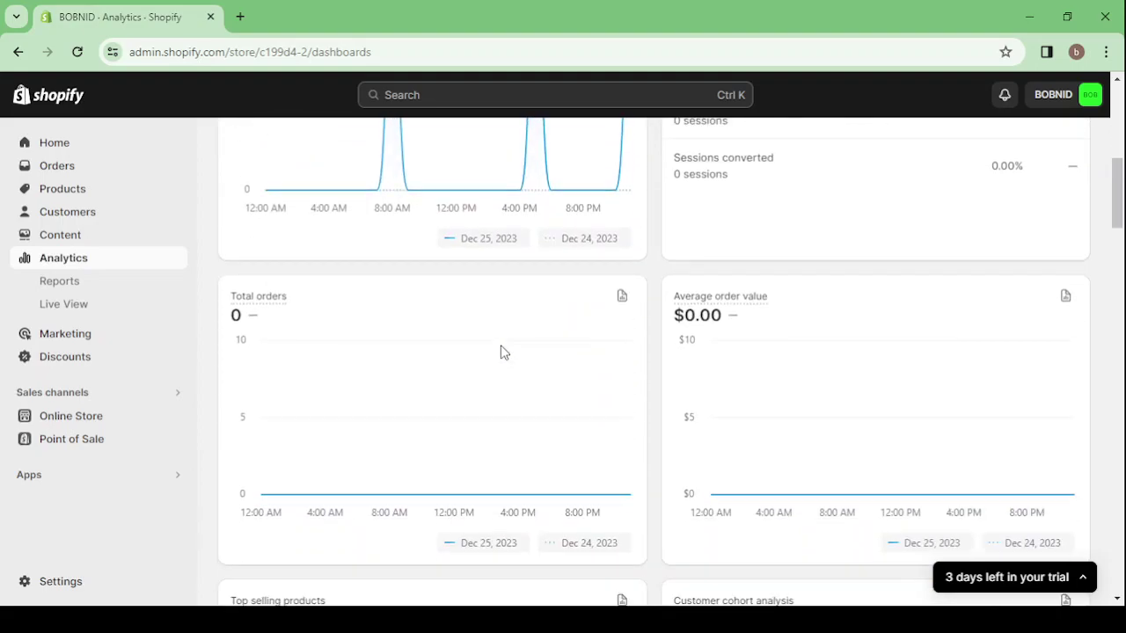
{"action": "mouse_move", "coordinate": [759, 361]}
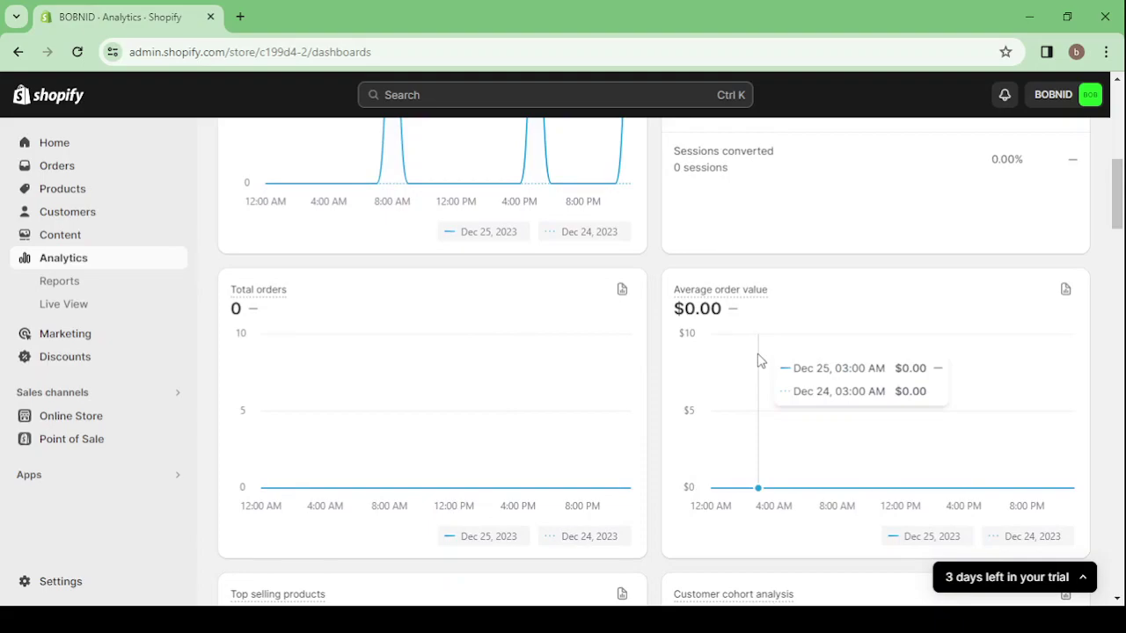
{"action": "mouse_move", "coordinate": [554, 351]}
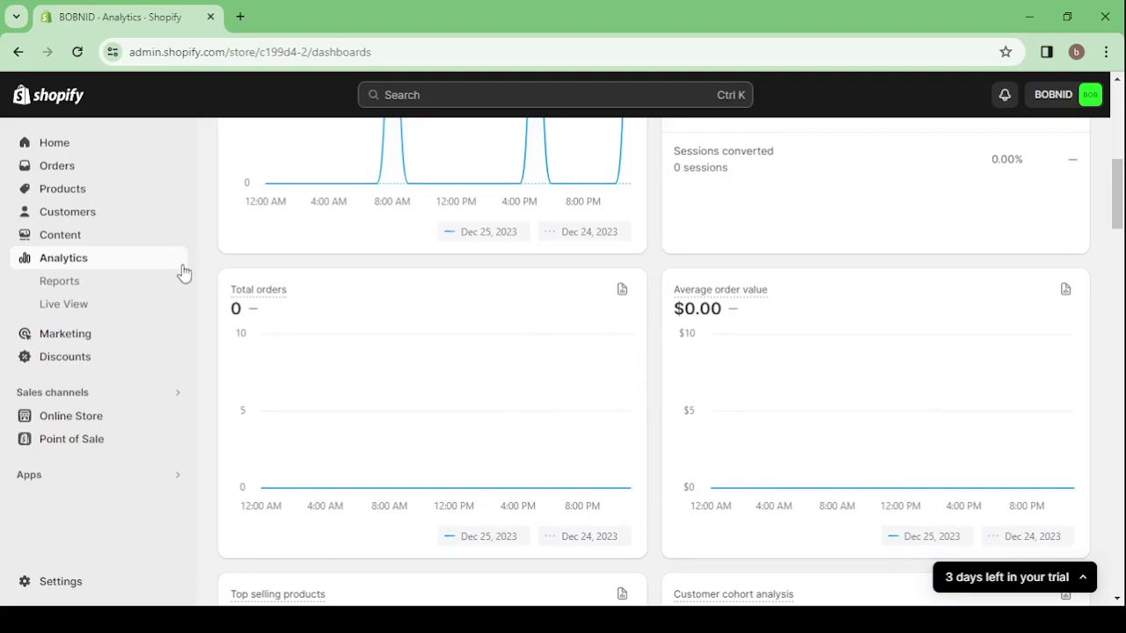
- Go to the Online Store themes page and preview the live storefront, then close the preview
{"action": "left_click", "coordinate": [132, 424]}
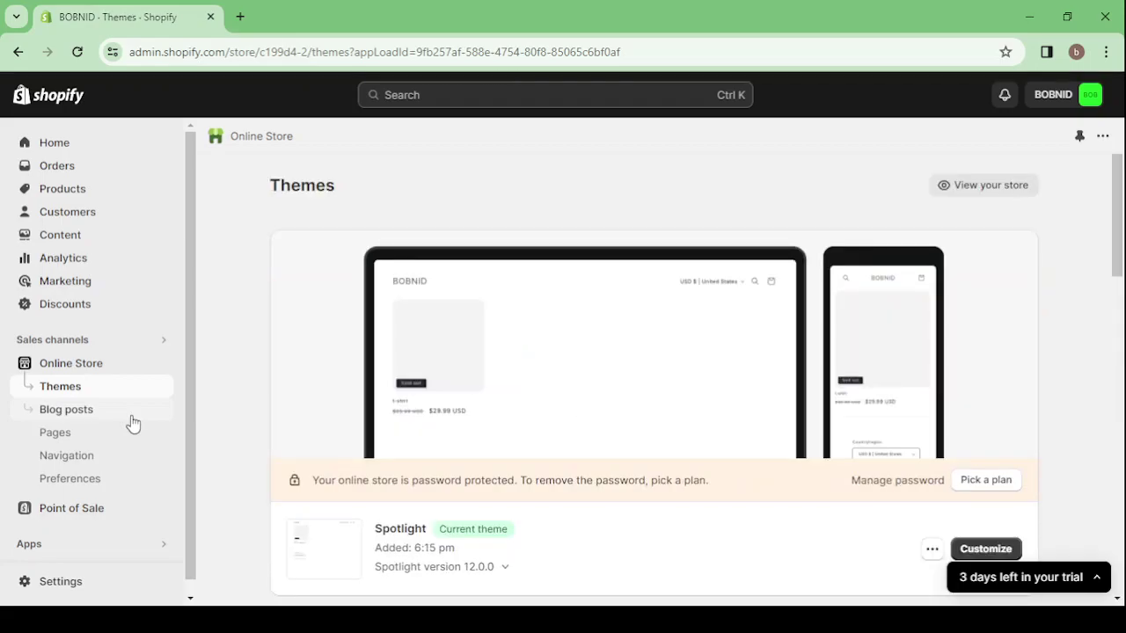
{"action": "left_click", "coordinate": [1001, 185]}
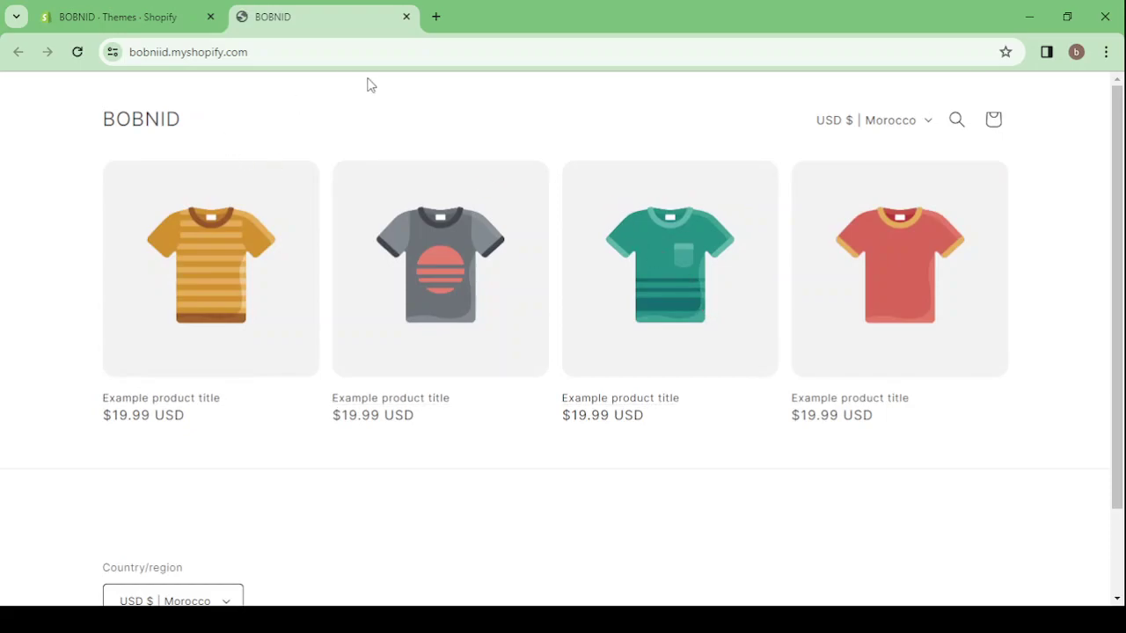
{"action": "left_click", "coordinate": [406, 16]}
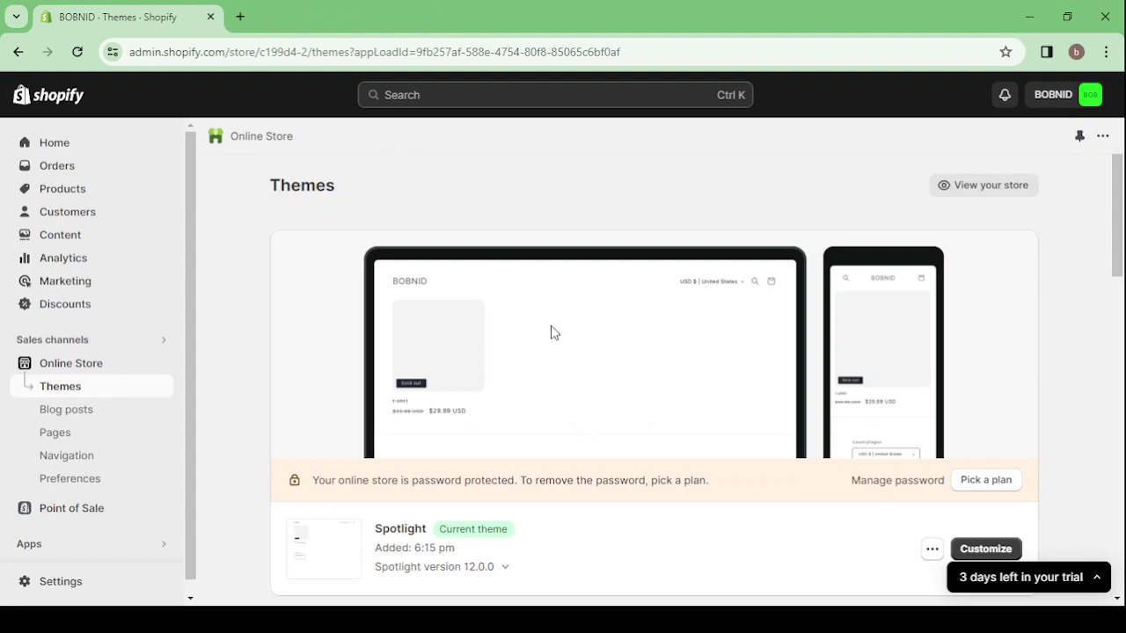
- Scroll down to the theme library and back out of the Publish Craft confirmation
{"action": "scroll", "coordinate": [553, 332], "scroll_direction": "down", "scroll_amount": 3}
{"action": "scroll", "coordinate": [552, 332], "scroll_direction": "down", "scroll_amount": 6}
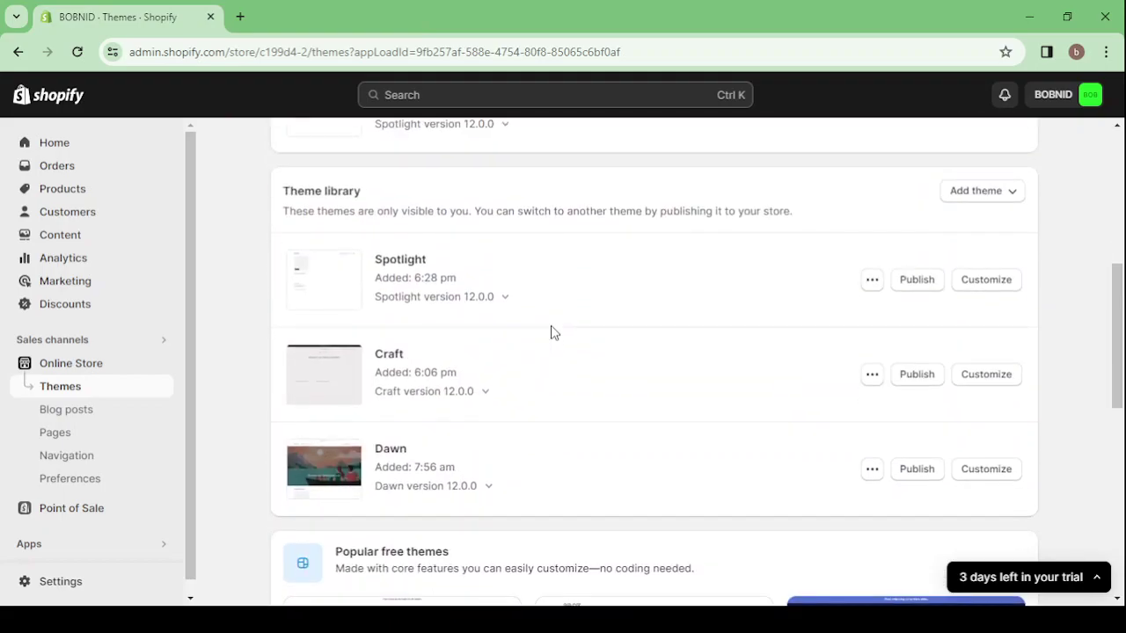
{"action": "scroll", "coordinate": [552, 331], "scroll_direction": "down", "scroll_amount": 3}
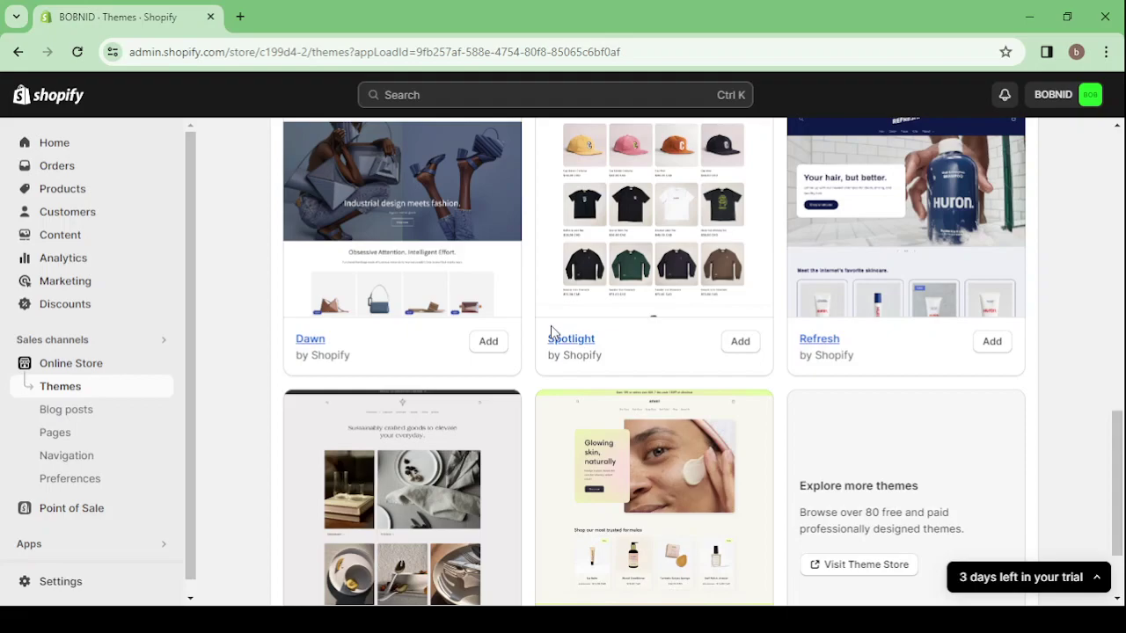
{"action": "scroll", "coordinate": [552, 332], "scroll_direction": "up", "scroll_amount": 8}
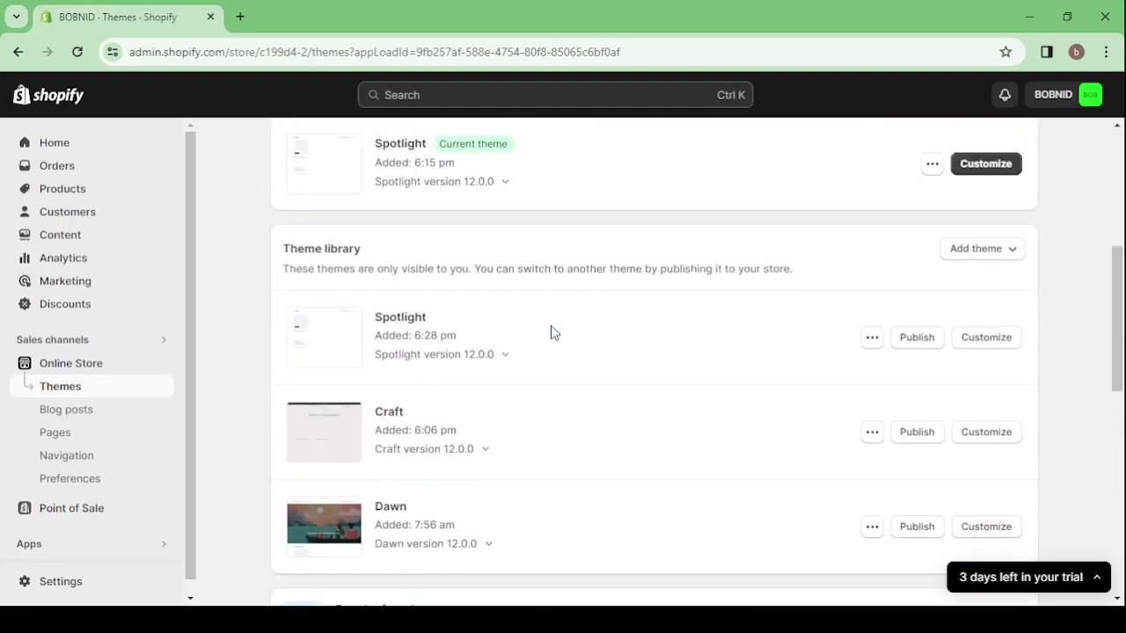
{"action": "scroll", "coordinate": [553, 333], "scroll_direction": "down", "scroll_amount": 1}
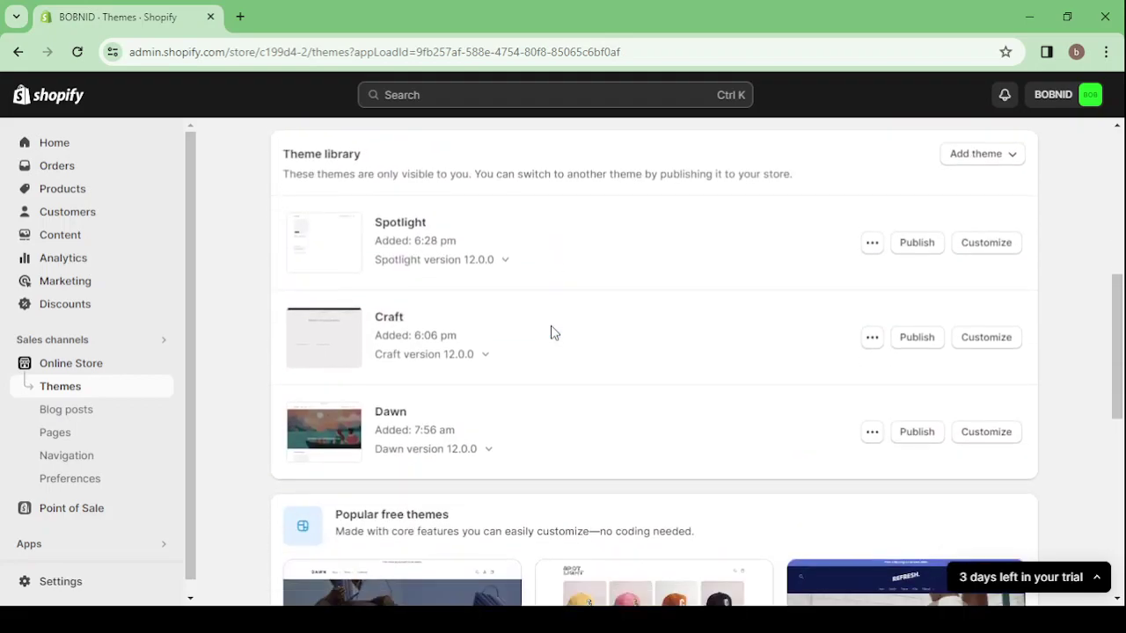
{"action": "left_click", "coordinate": [915, 338]}
{"action": "left_click", "coordinate": [795, 190]}
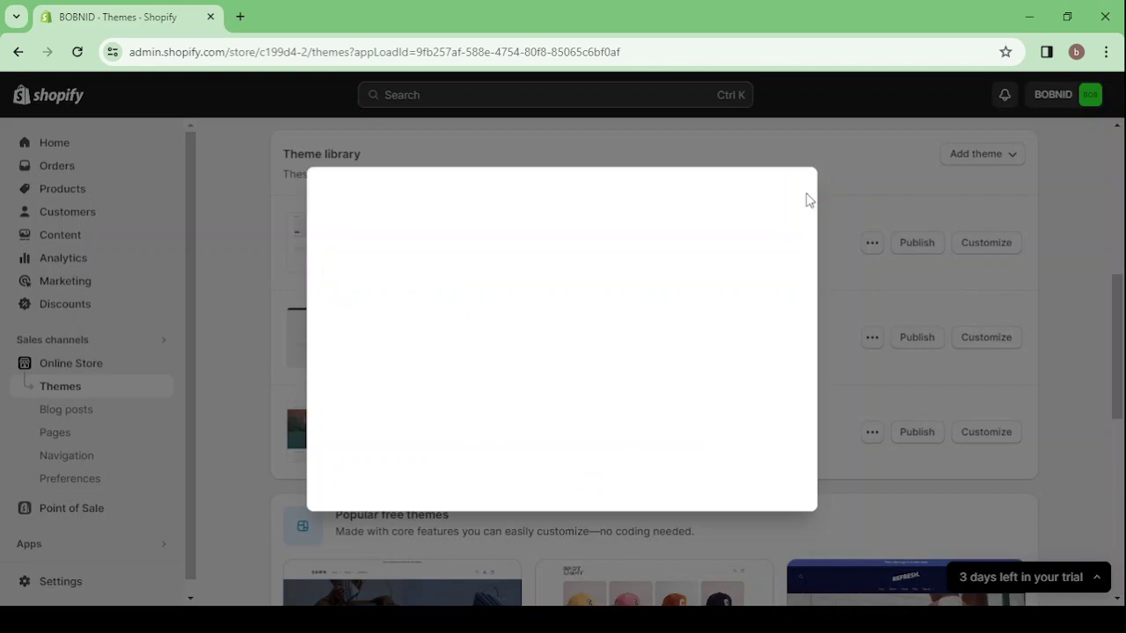
- Remove the Craft theme and the extra Spotlight copy from the theme library
{"action": "left_click", "coordinate": [869, 341]}
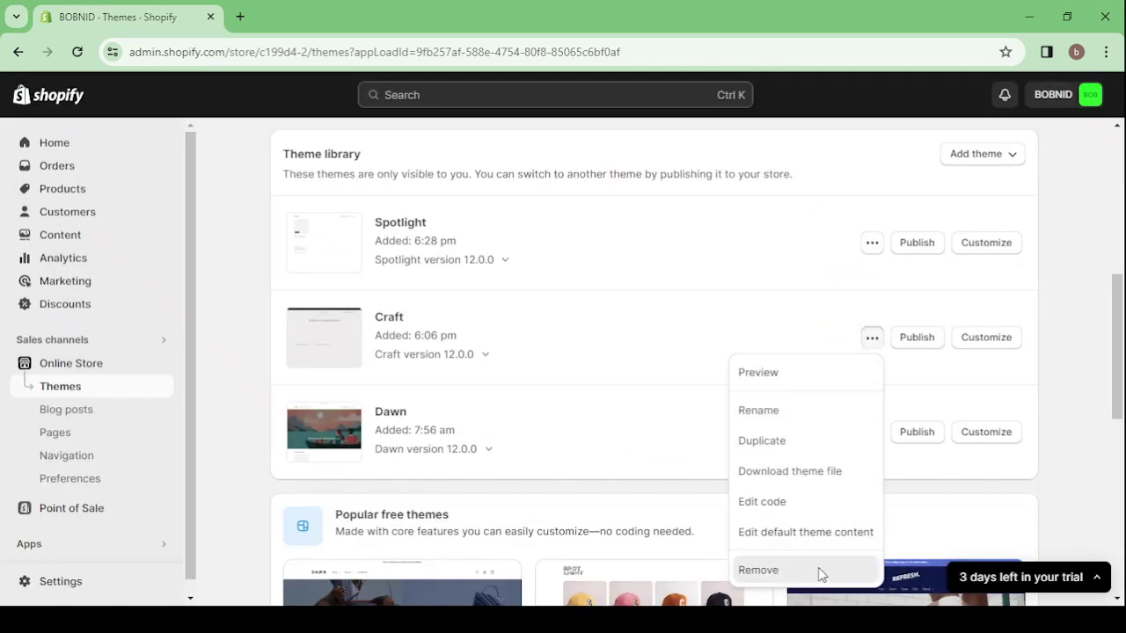
{"action": "left_click", "coordinate": [758, 570]}
{"action": "left_click", "coordinate": [782, 406]}
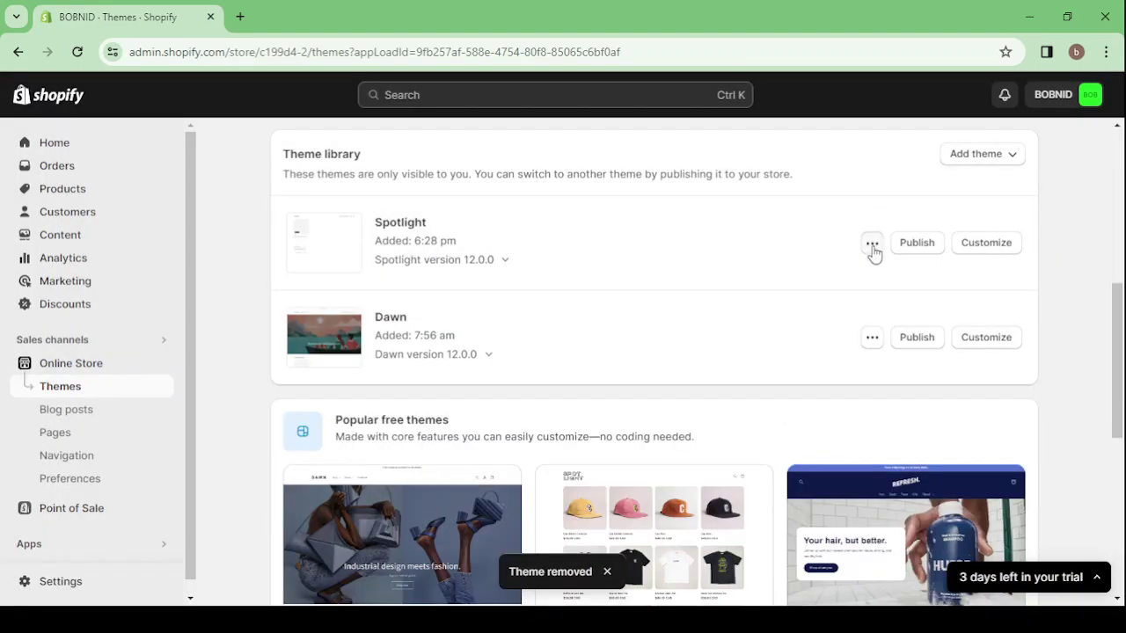
{"action": "left_click", "coordinate": [872, 246]}
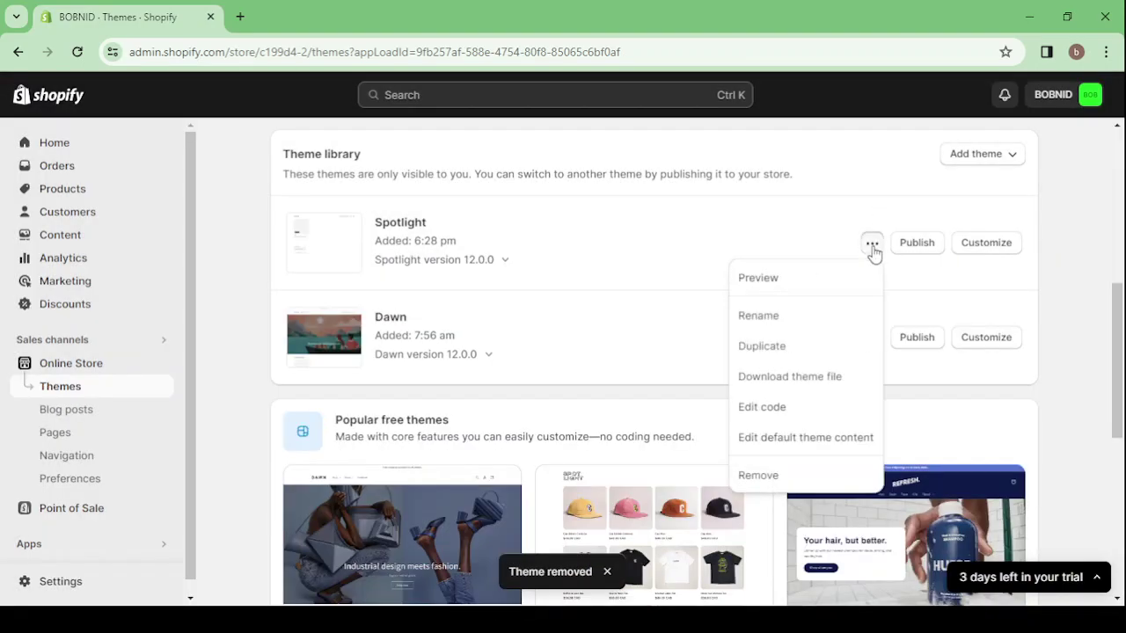
{"action": "left_click", "coordinate": [786, 473]}
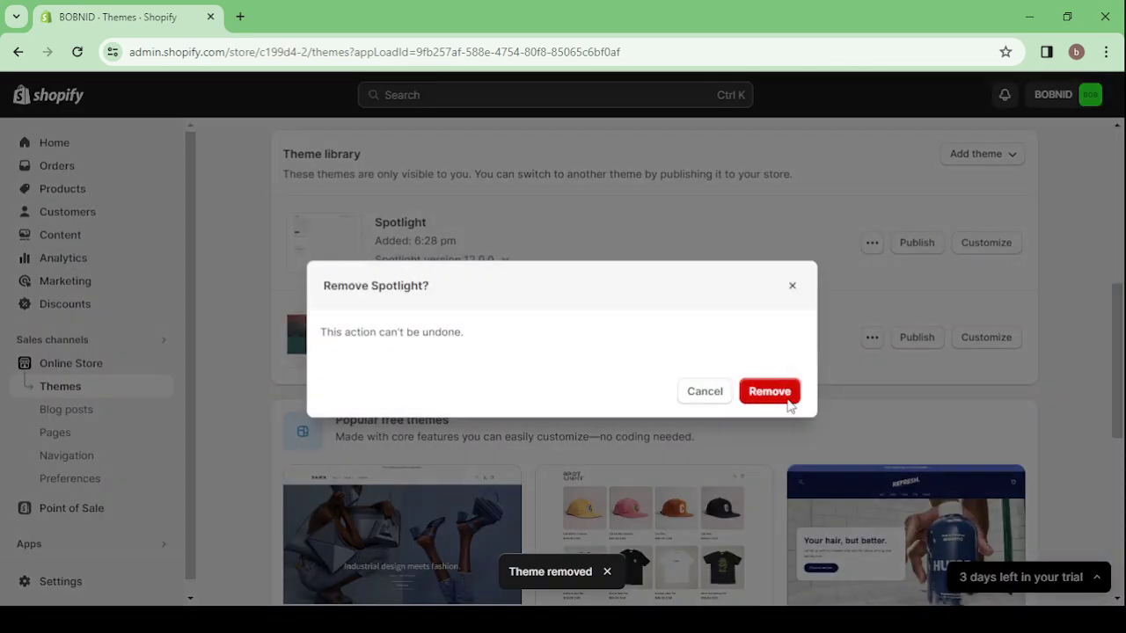
{"action": "left_click", "coordinate": [771, 391]}
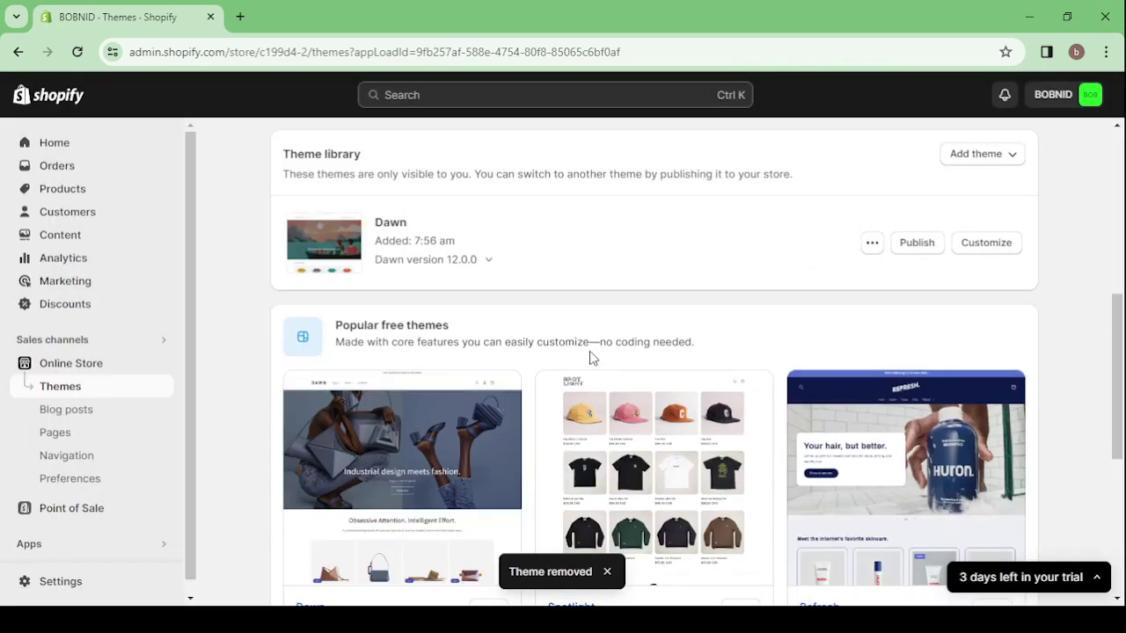
{"action": "scroll", "coordinate": [591, 358], "scroll_direction": "down", "scroll_amount": 5}
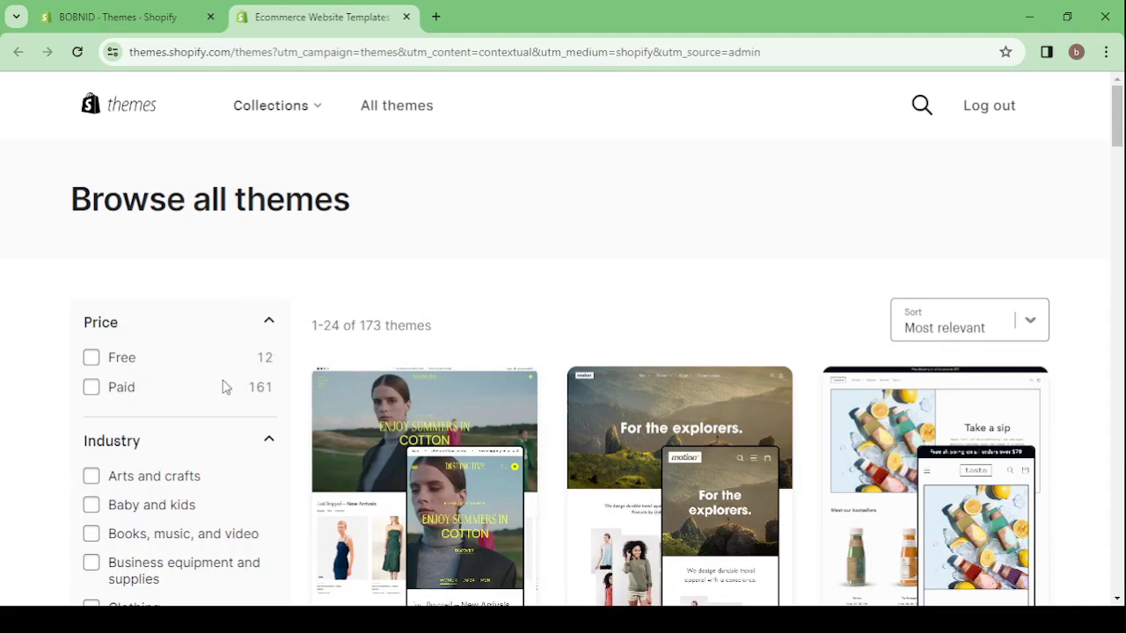
{"action": "left_click", "coordinate": [92, 359]}
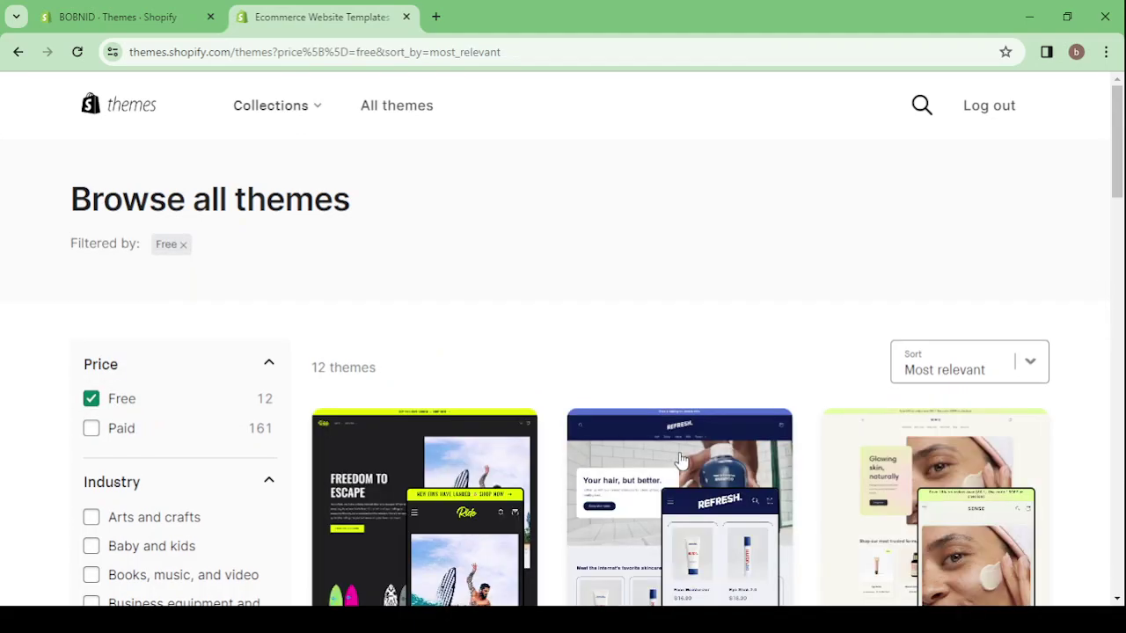
{"action": "scroll", "coordinate": [1070, 384], "scroll_direction": "down", "scroll_amount": 1}
{"action": "scroll", "coordinate": [1070, 384], "scroll_direction": "down", "scroll_amount": 2}
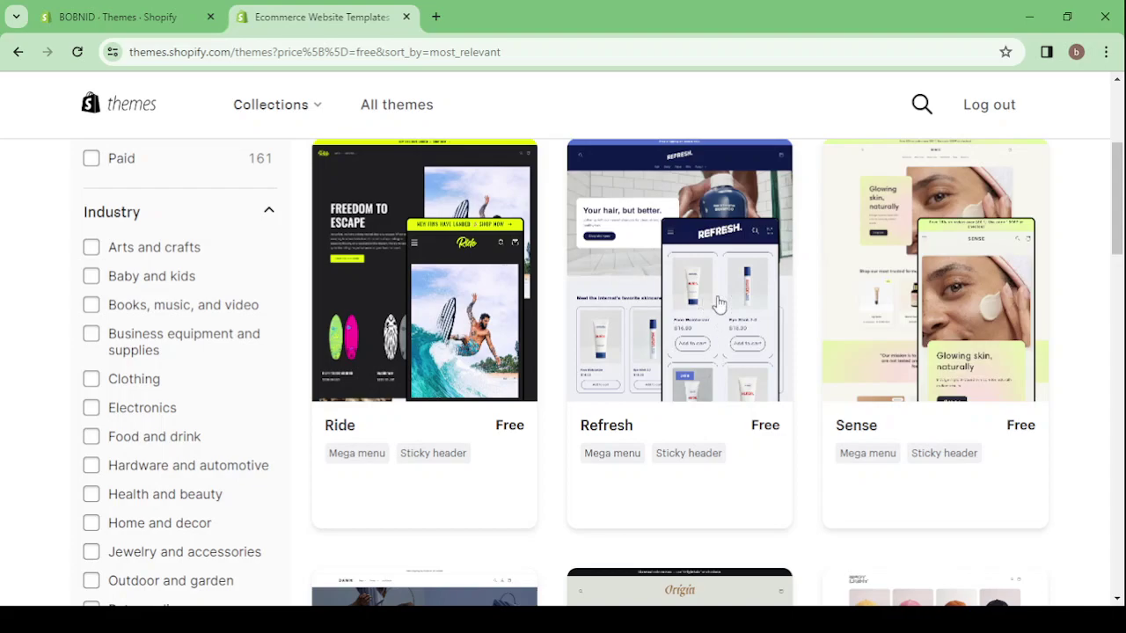
{"action": "scroll", "coordinate": [689, 305], "scroll_direction": "down", "scroll_amount": 1}
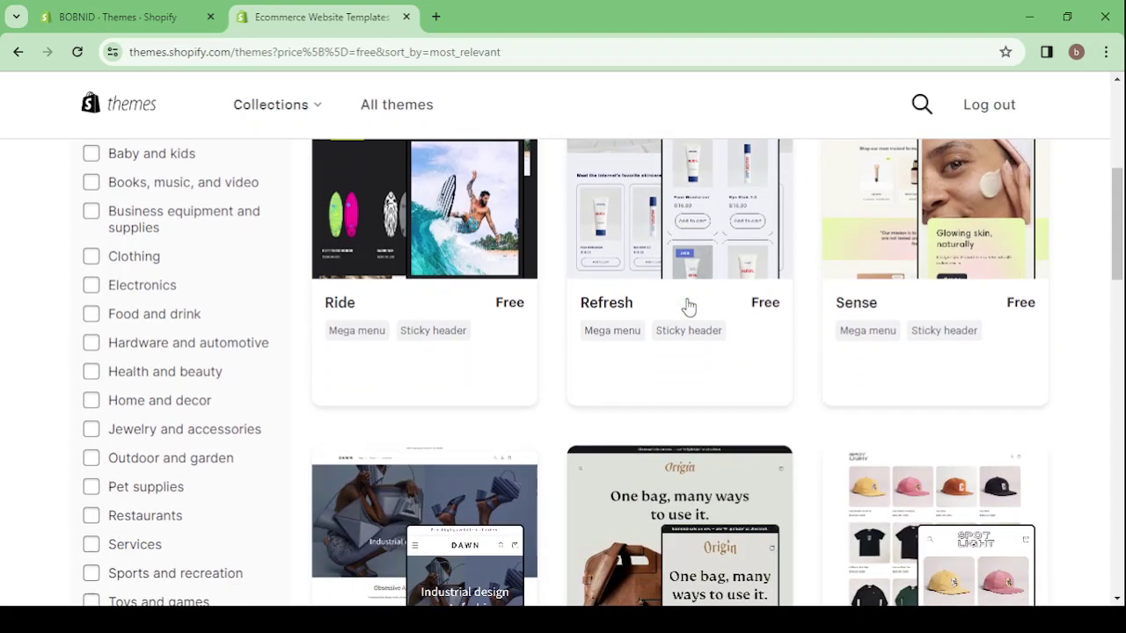
{"action": "scroll", "coordinate": [405, 219], "scroll_direction": "up", "scroll_amount": 1}
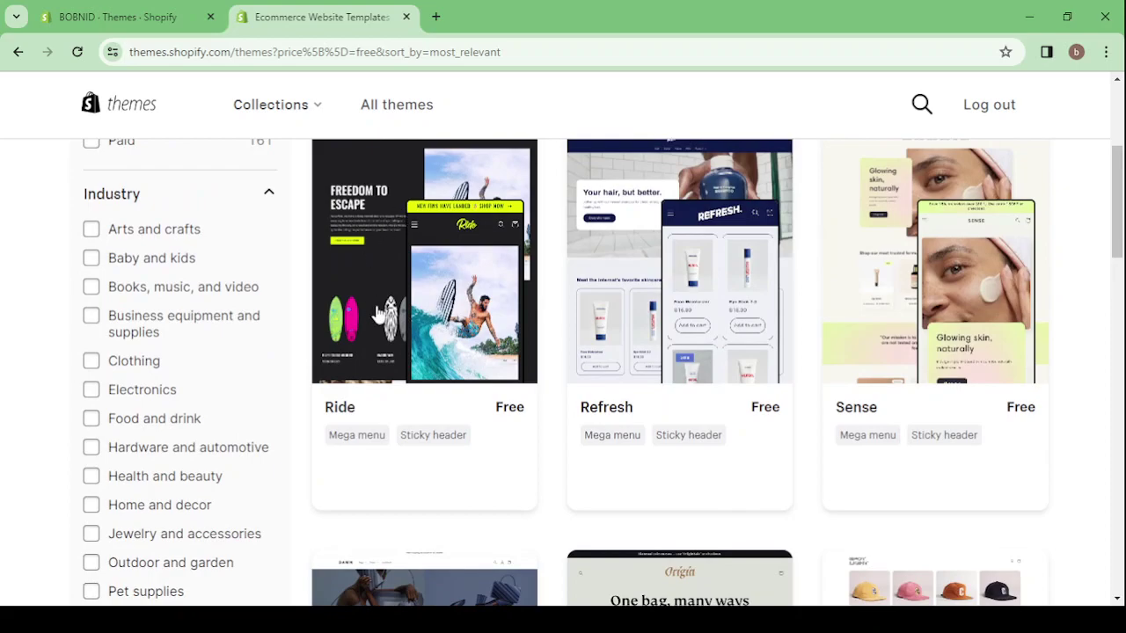
{"action": "scroll", "coordinate": [393, 295], "scroll_direction": "down", "scroll_amount": 5}
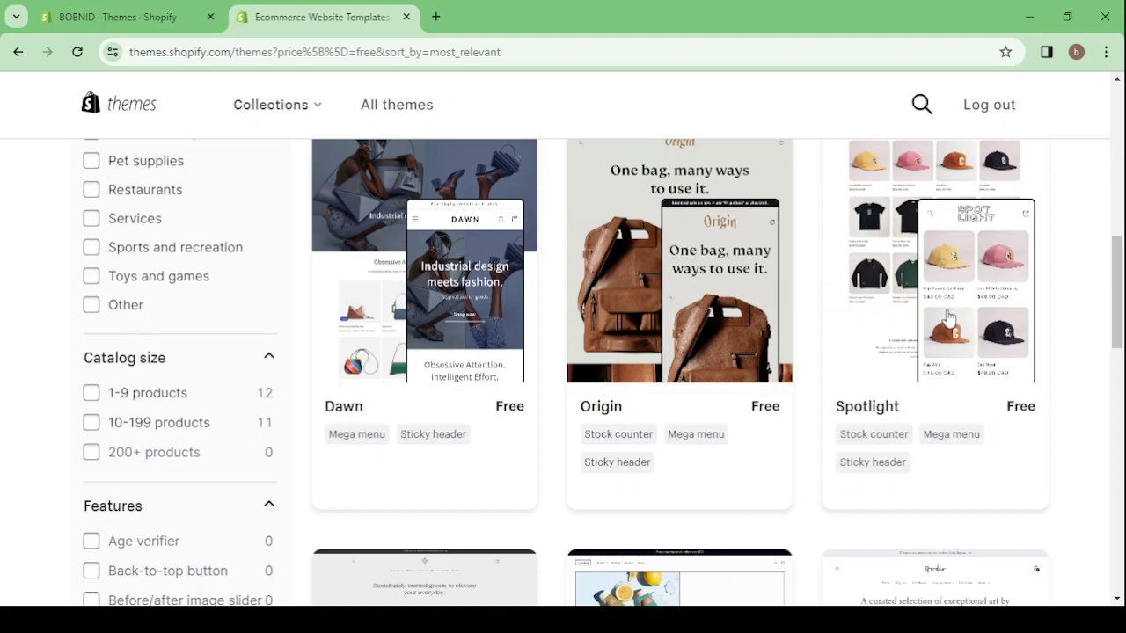
{"action": "scroll", "coordinate": [948, 317], "scroll_direction": "down", "scroll_amount": 5}
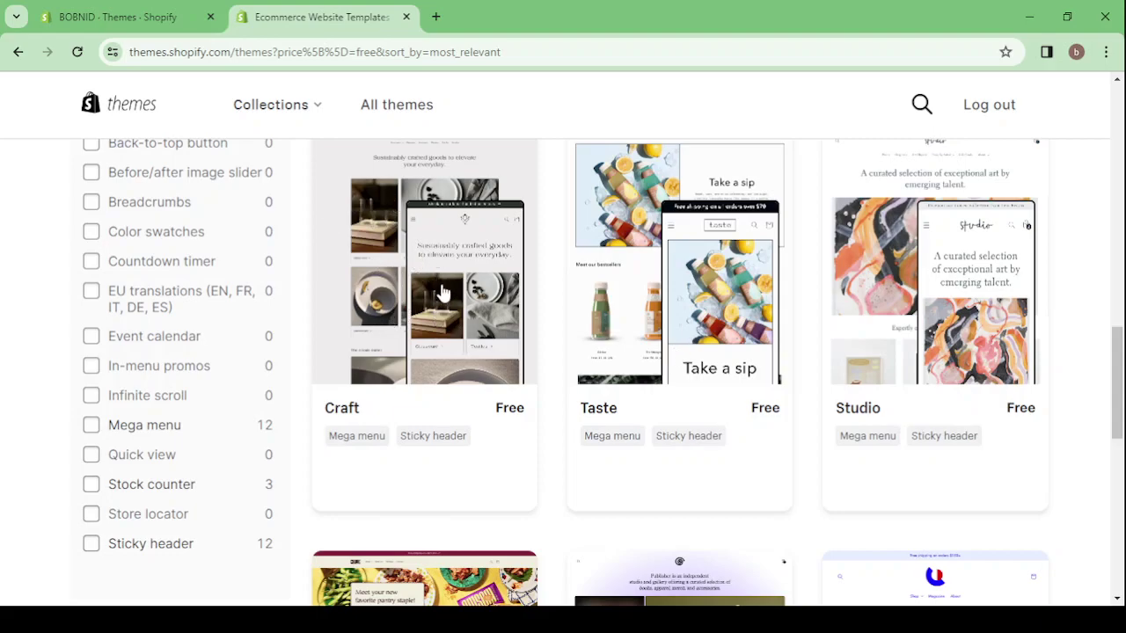
{"action": "scroll", "coordinate": [443, 291], "scroll_direction": "down", "scroll_amount": 5}
{"action": "scroll", "coordinate": [443, 291], "scroll_direction": "up", "scroll_amount": 5}
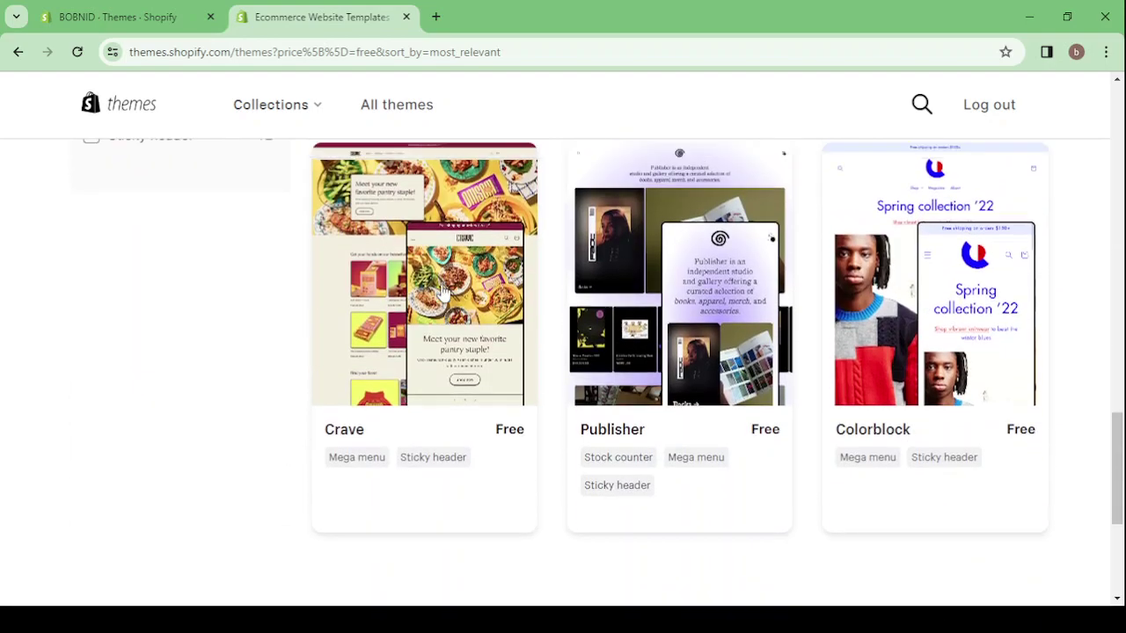
- Open the Craft theme in the Theme Store and scroll through its demo store preview
{"action": "left_click", "coordinate": [434, 454]}
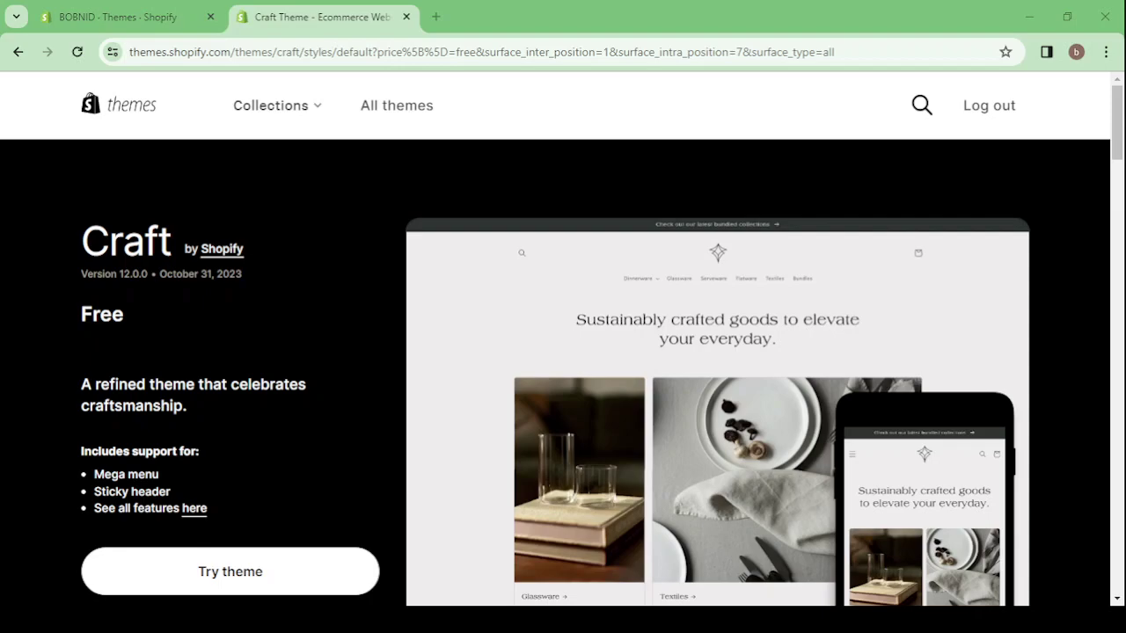
{"action": "scroll", "coordinate": [296, 344], "scroll_direction": "down", "scroll_amount": 2}
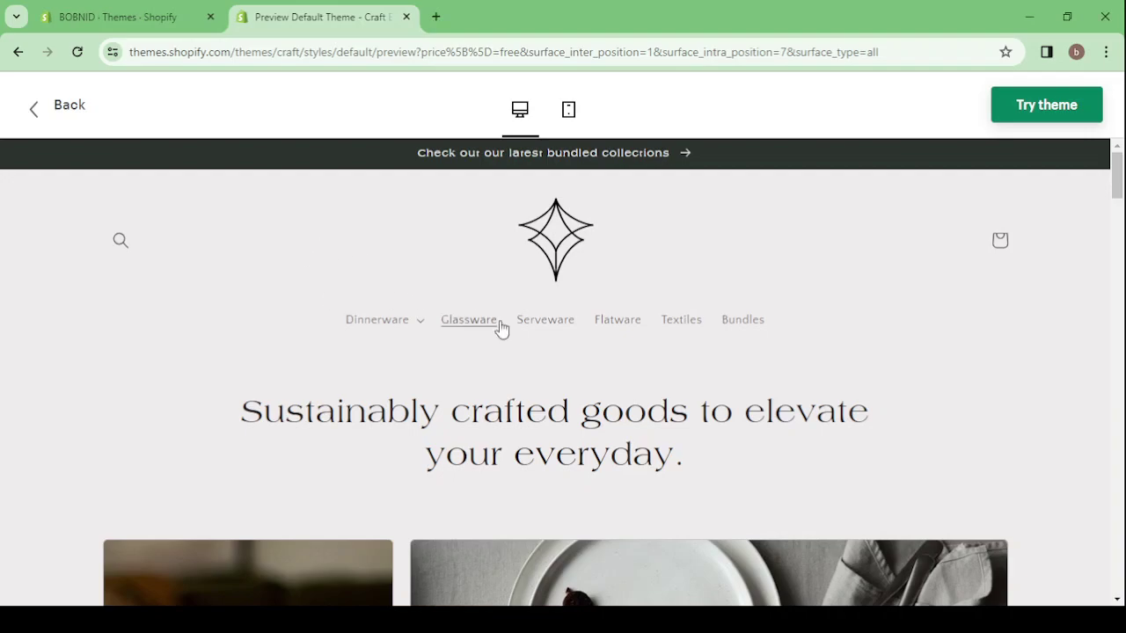
{"action": "scroll", "coordinate": [614, 389], "scroll_direction": "down", "scroll_amount": 5}
{"action": "scroll", "coordinate": [614, 389], "scroll_direction": "down", "scroll_amount": 3}
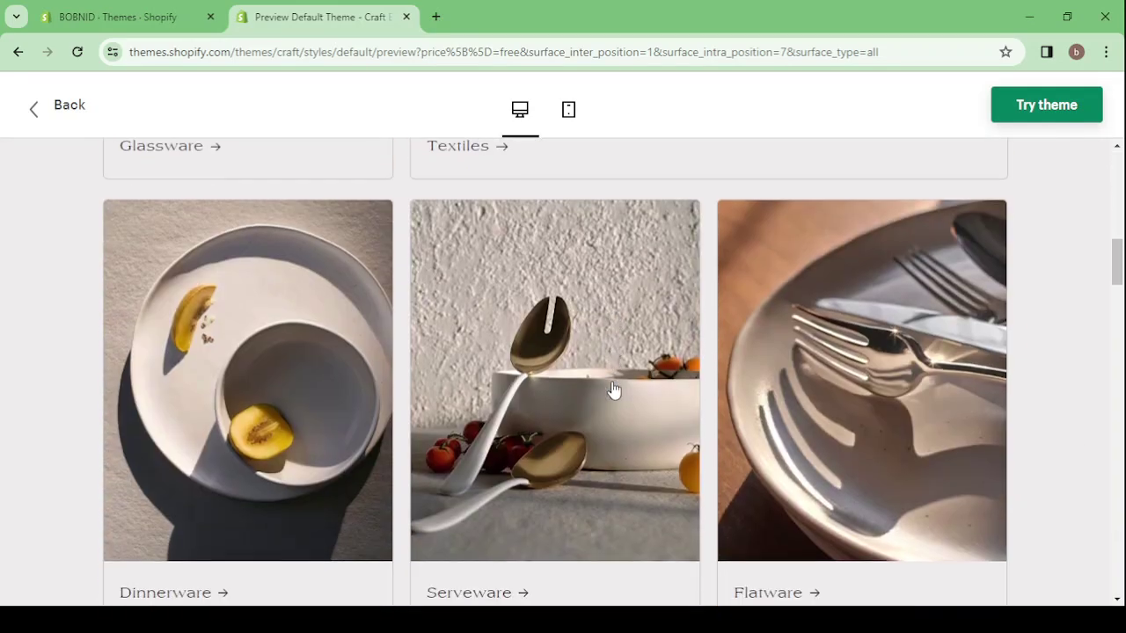
{"action": "scroll", "coordinate": [614, 389], "scroll_direction": "down", "scroll_amount": 2}
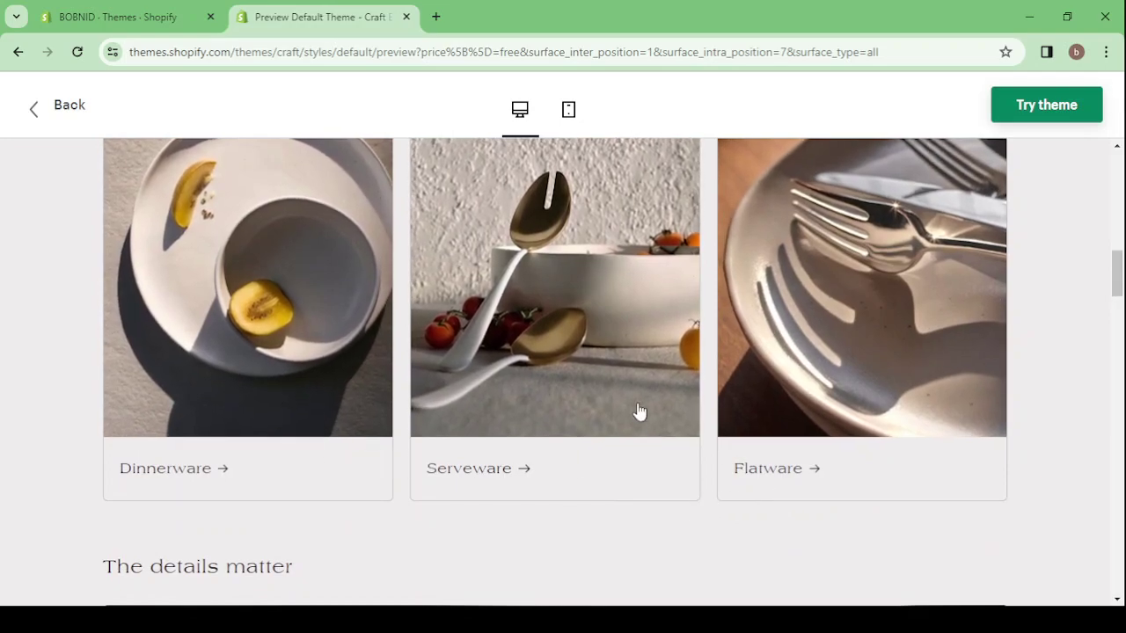
{"action": "scroll", "coordinate": [640, 412], "scroll_direction": "up", "scroll_amount": 5}
{"action": "scroll", "coordinate": [640, 412], "scroll_direction": "down", "scroll_amount": 2}
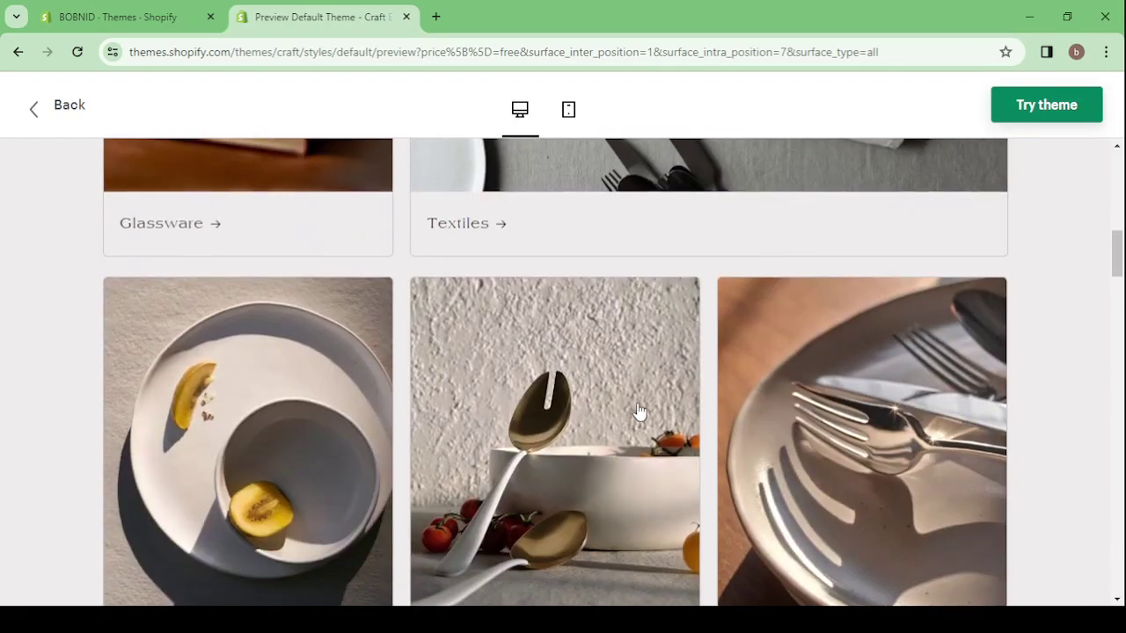
{"action": "scroll", "coordinate": [639, 412], "scroll_direction": "down", "scroll_amount": 10}
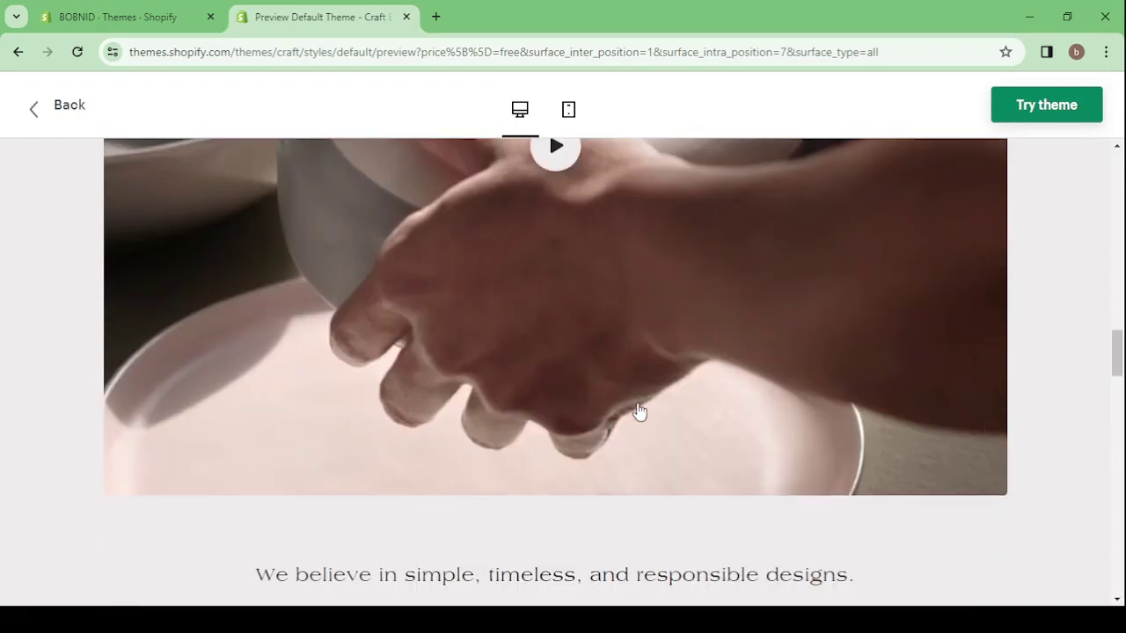
{"action": "scroll", "coordinate": [639, 412], "scroll_direction": "down", "scroll_amount": 6}
{"action": "scroll", "coordinate": [639, 412], "scroll_direction": "up", "scroll_amount": 20}
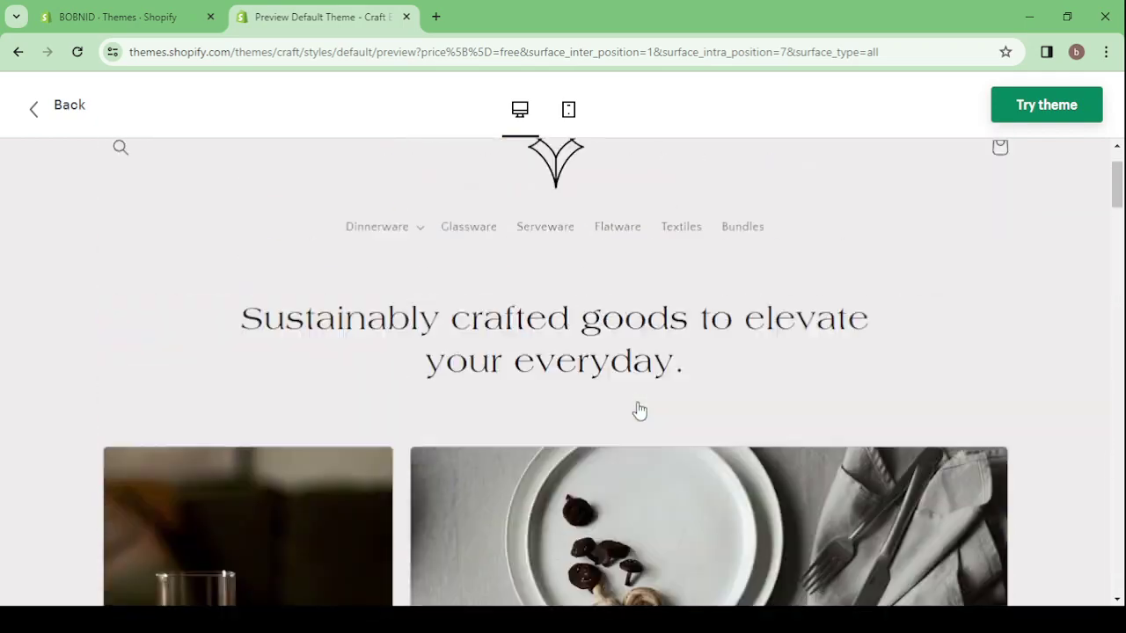
- Add Craft to the store with Try theme, collapse the trial reminder, and return Home
{"action": "scroll", "coordinate": [640, 412], "scroll_direction": "up", "scroll_amount": 1}
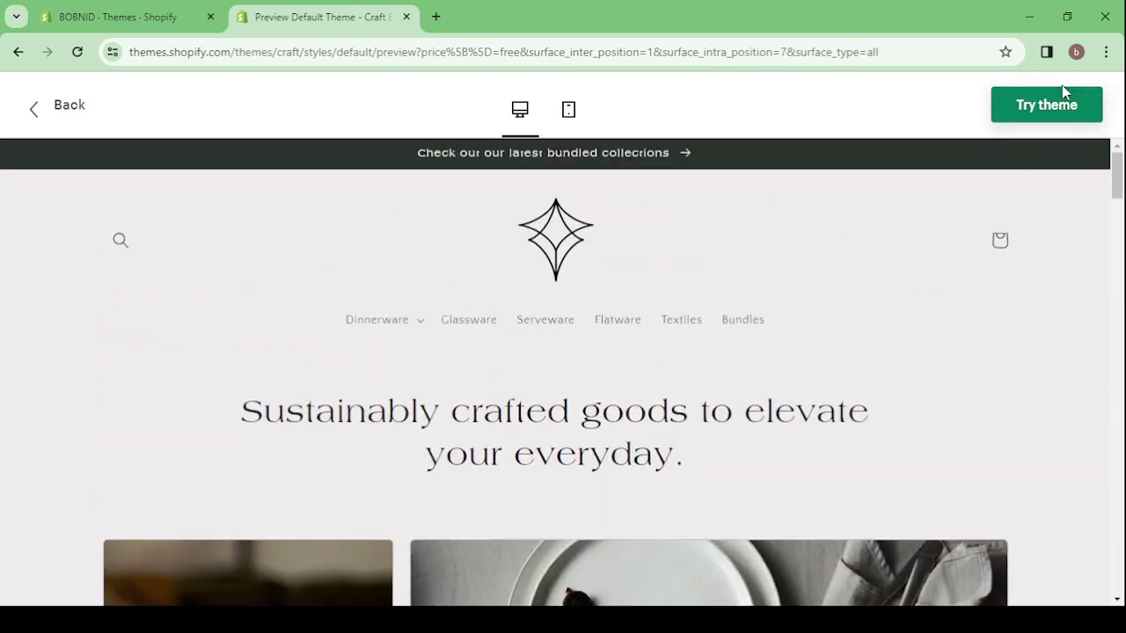
{"action": "left_click", "coordinate": [1041, 119]}
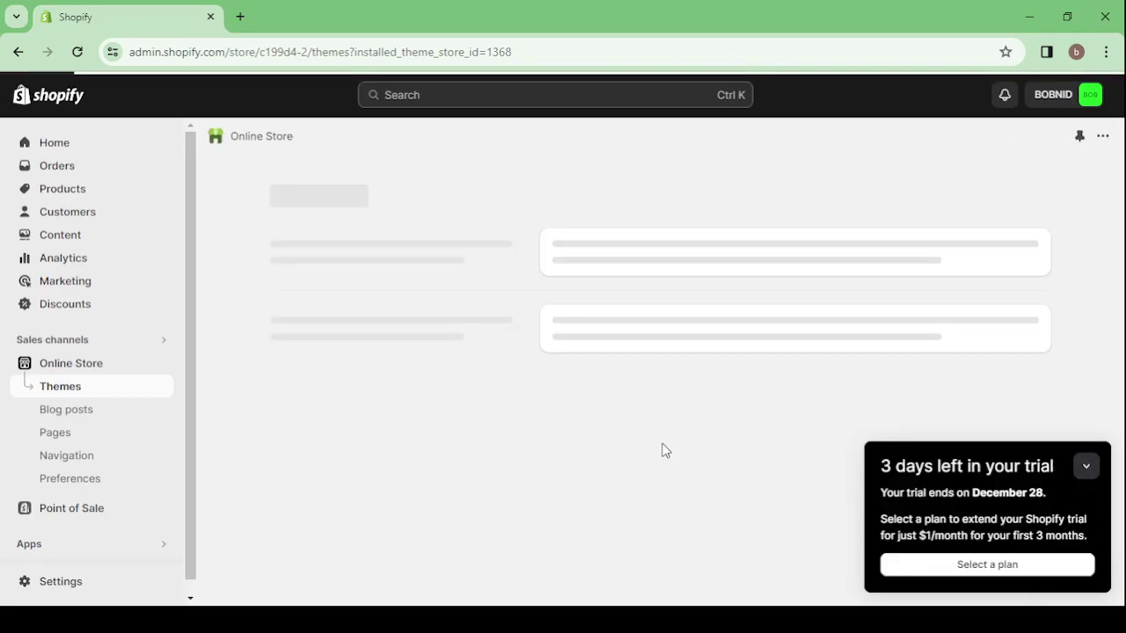
{"action": "left_click", "coordinate": [1087, 469]}
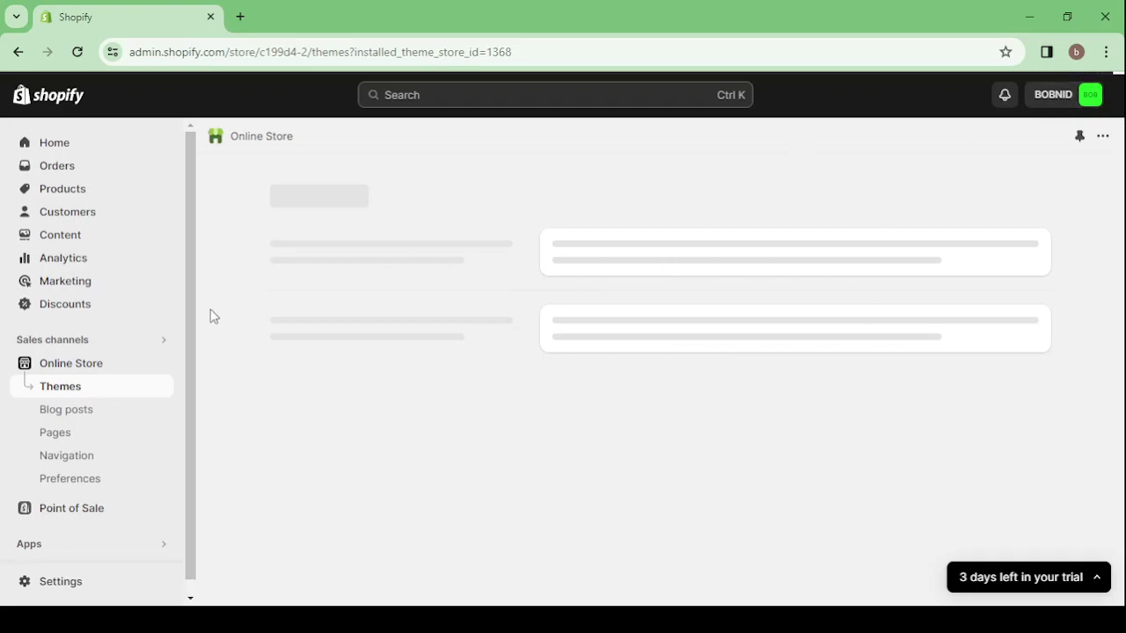
{"action": "left_click", "coordinate": [78, 148]}
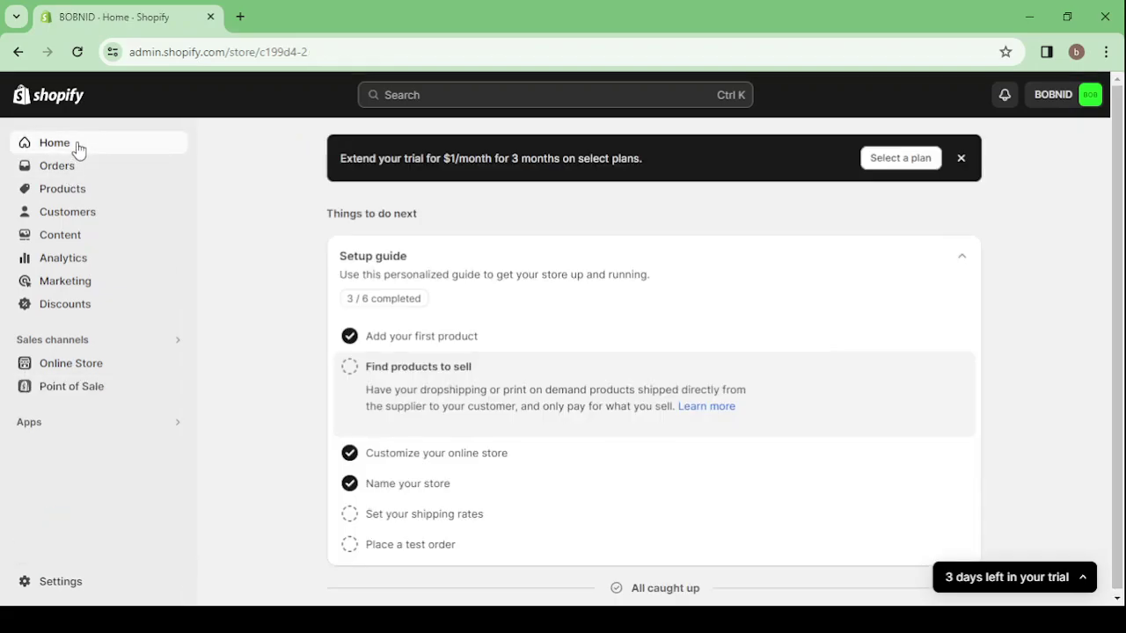
- Publish Craft from the theme library, replacing Spotlight as the current theme
{"action": "left_click", "coordinate": [40, 364]}
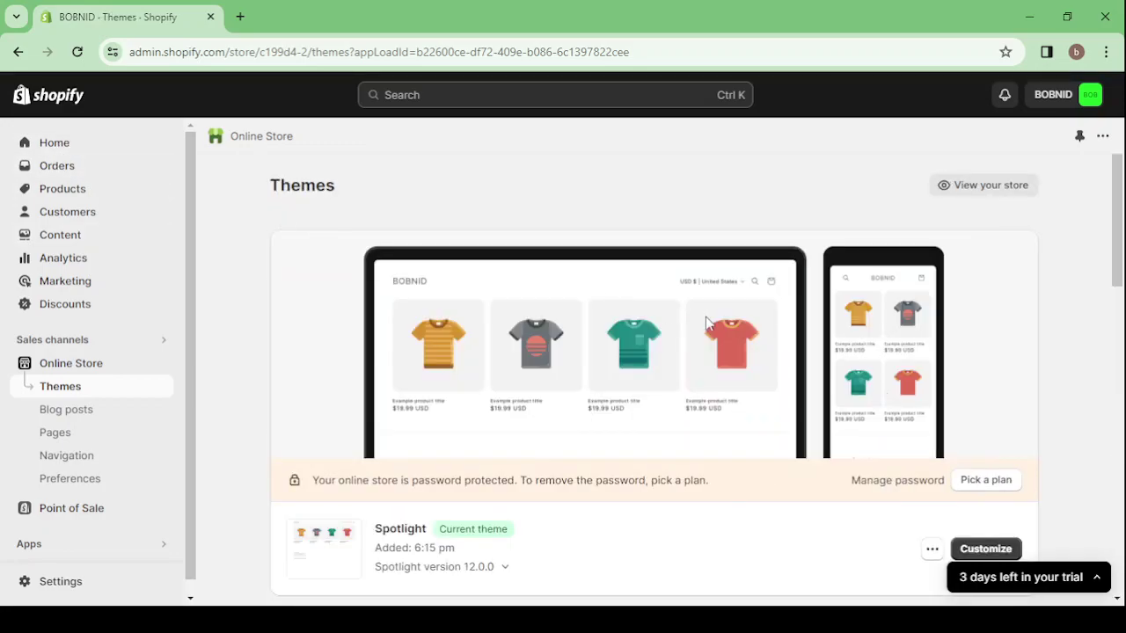
{"action": "scroll", "coordinate": [707, 323], "scroll_direction": "down", "scroll_amount": 5}
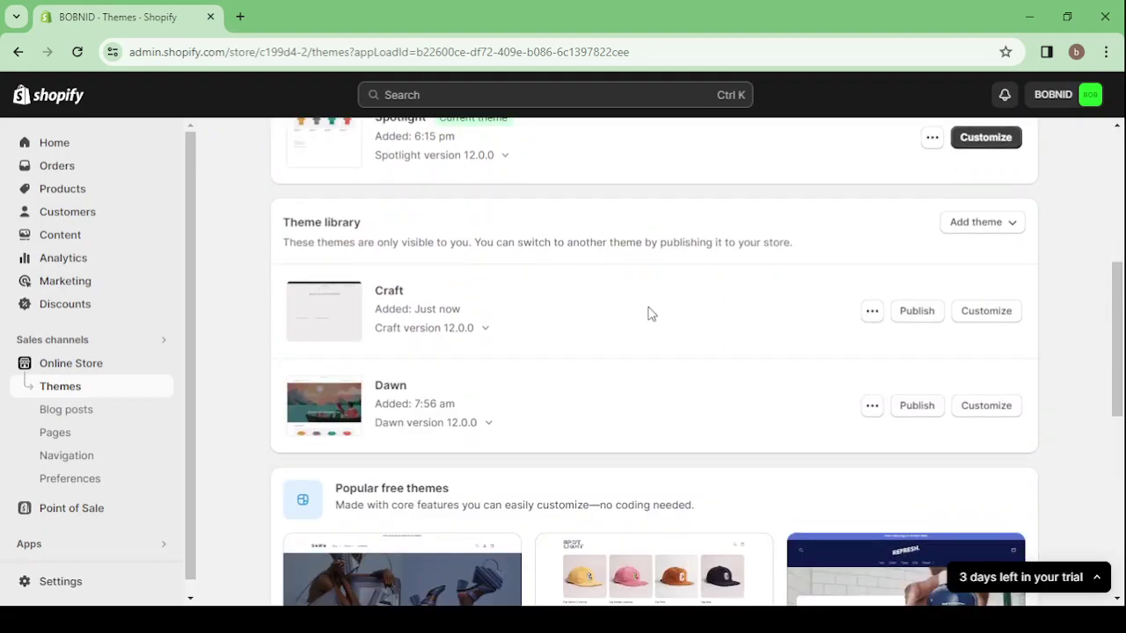
{"action": "scroll", "coordinate": [801, 301], "scroll_direction": "up", "scroll_amount": 1}
{"action": "scroll", "coordinate": [801, 302], "scroll_direction": "up", "scroll_amount": 1}
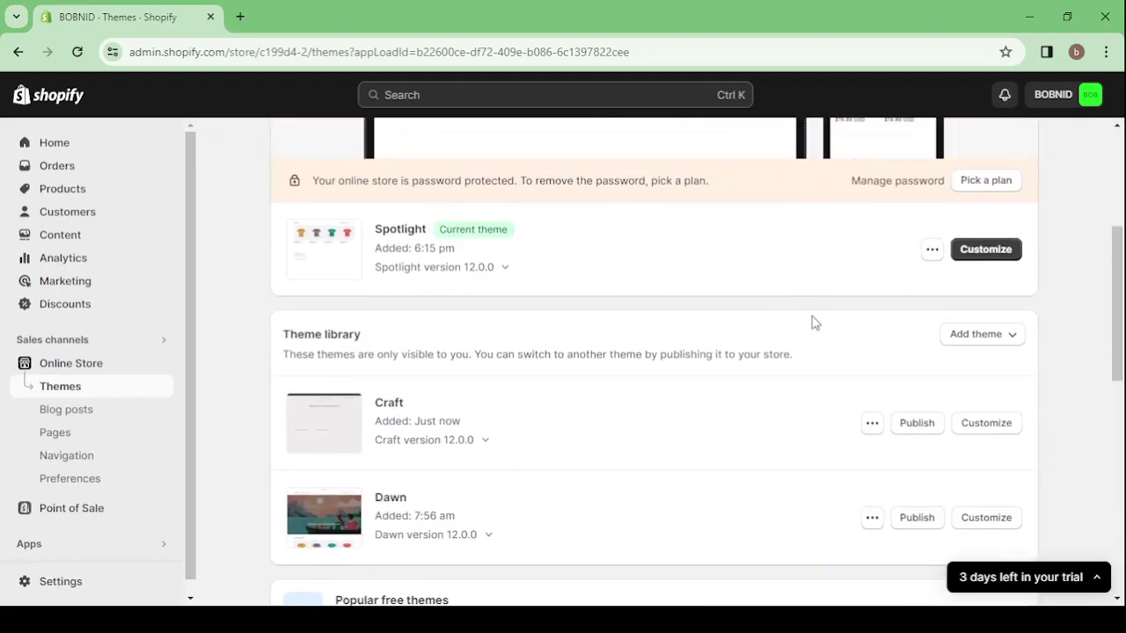
{"action": "left_click", "coordinate": [918, 425]}
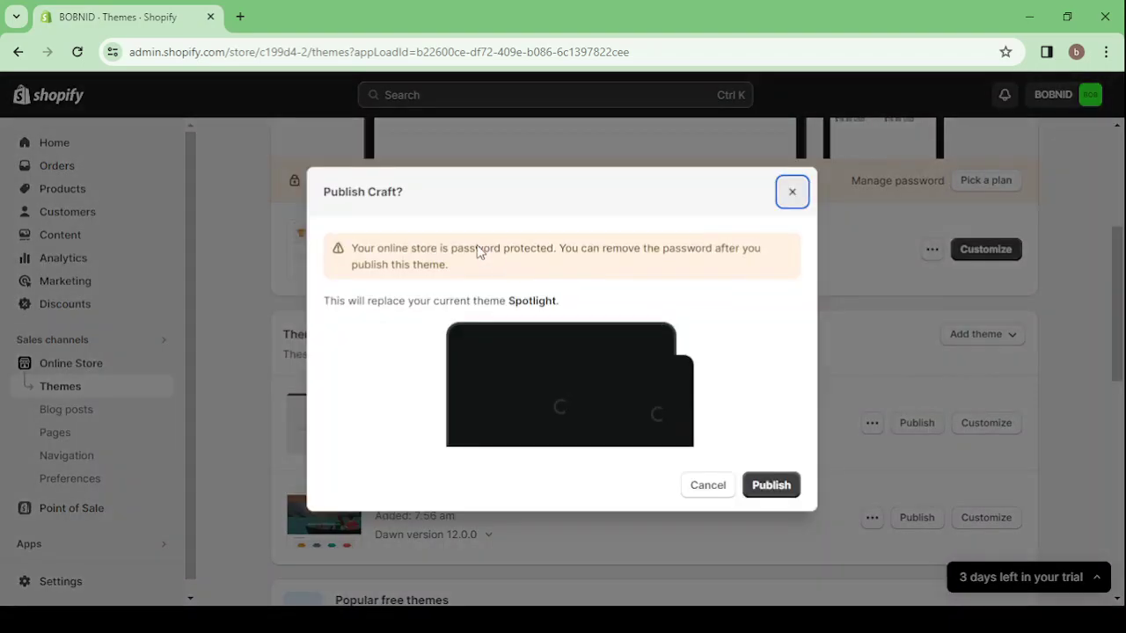
{"action": "left_click", "coordinate": [771, 486]}
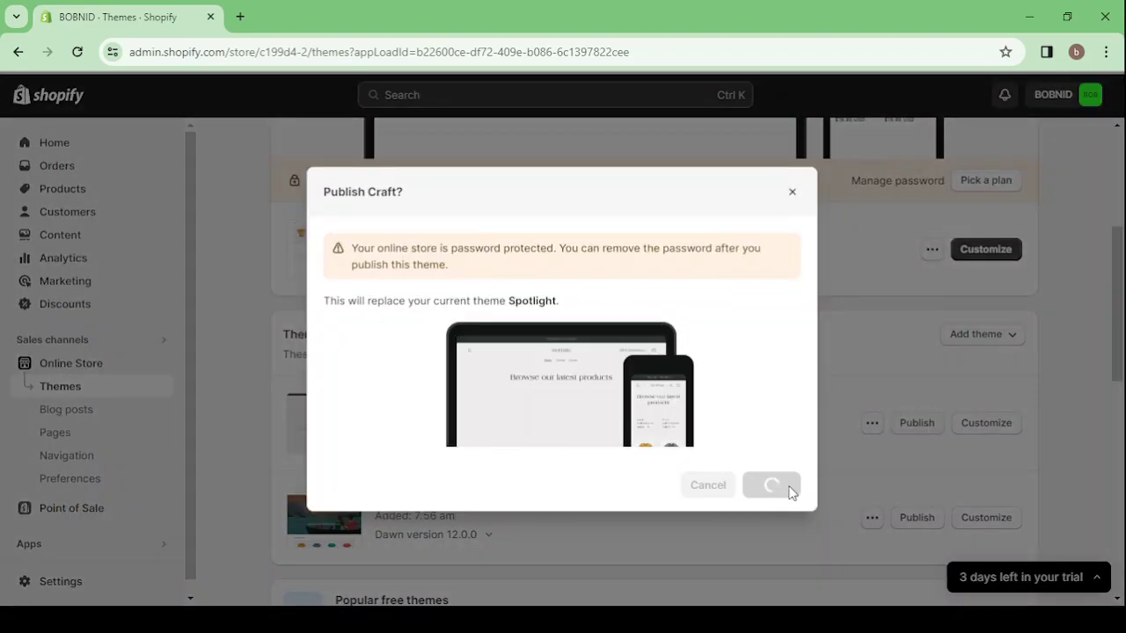
{"action": "scroll", "coordinate": [642, 374], "scroll_direction": "up", "scroll_amount": 3}
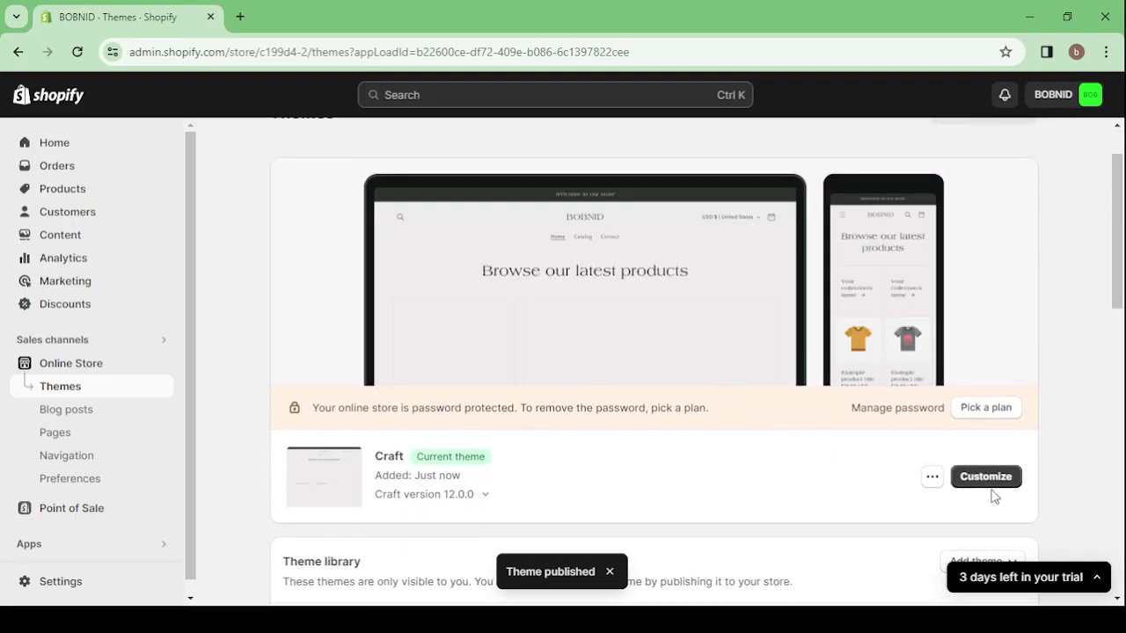
- Customize the live Craft theme and scroll through its Home page sections in the editor
{"action": "left_click", "coordinate": [986, 477]}
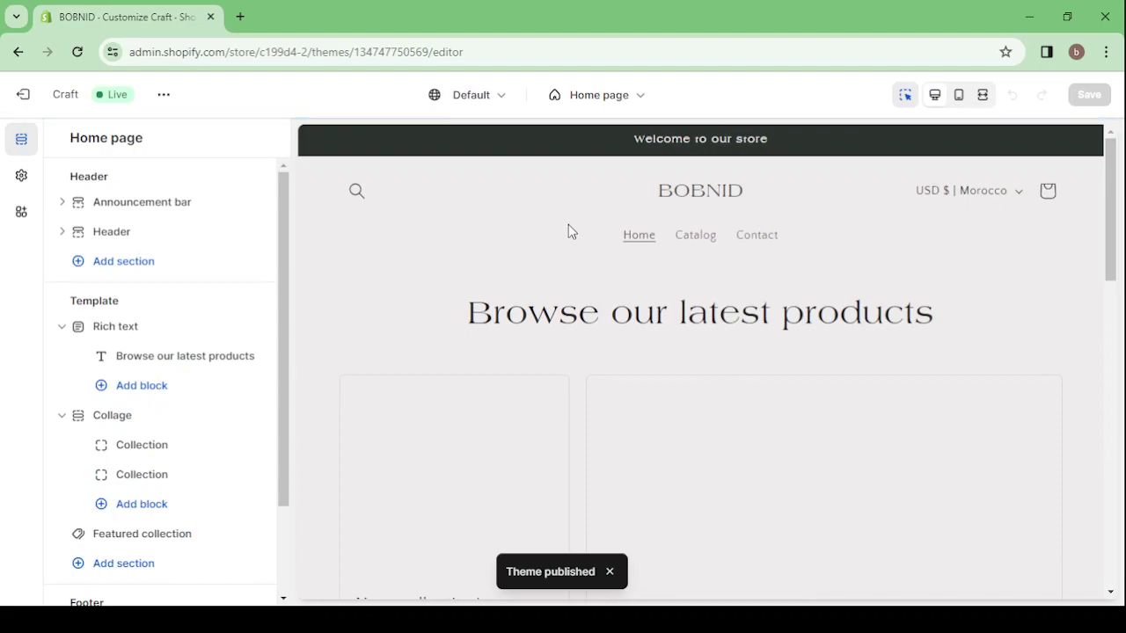
{"action": "scroll", "coordinate": [570, 231], "scroll_direction": "down", "scroll_amount": 15}
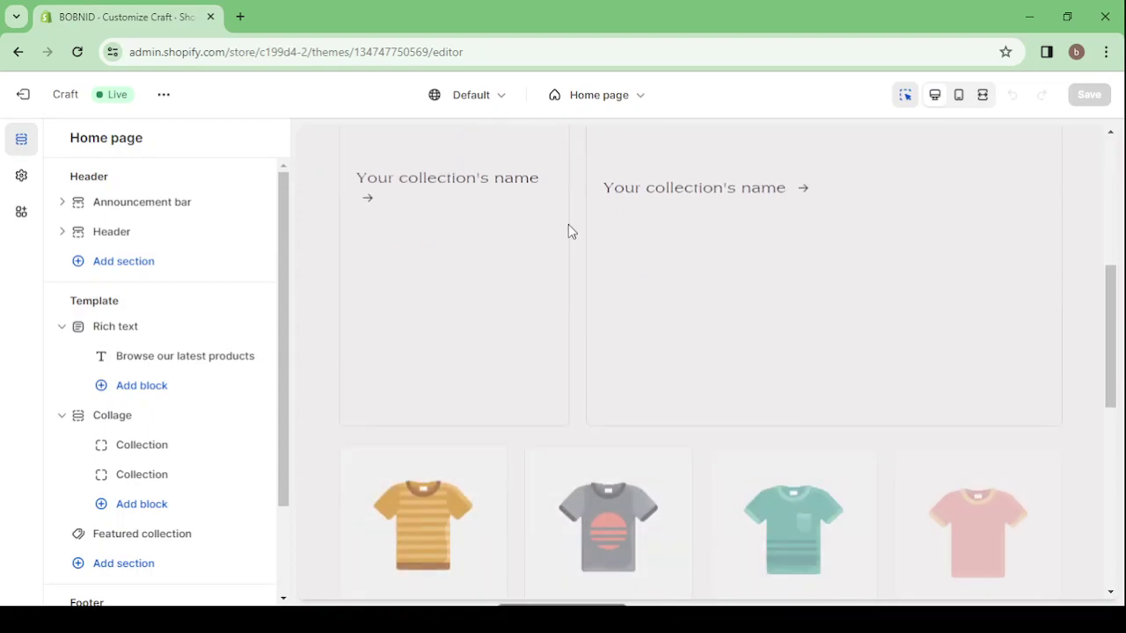
{"action": "scroll", "coordinate": [568, 230], "scroll_direction": "up", "scroll_amount": 15}
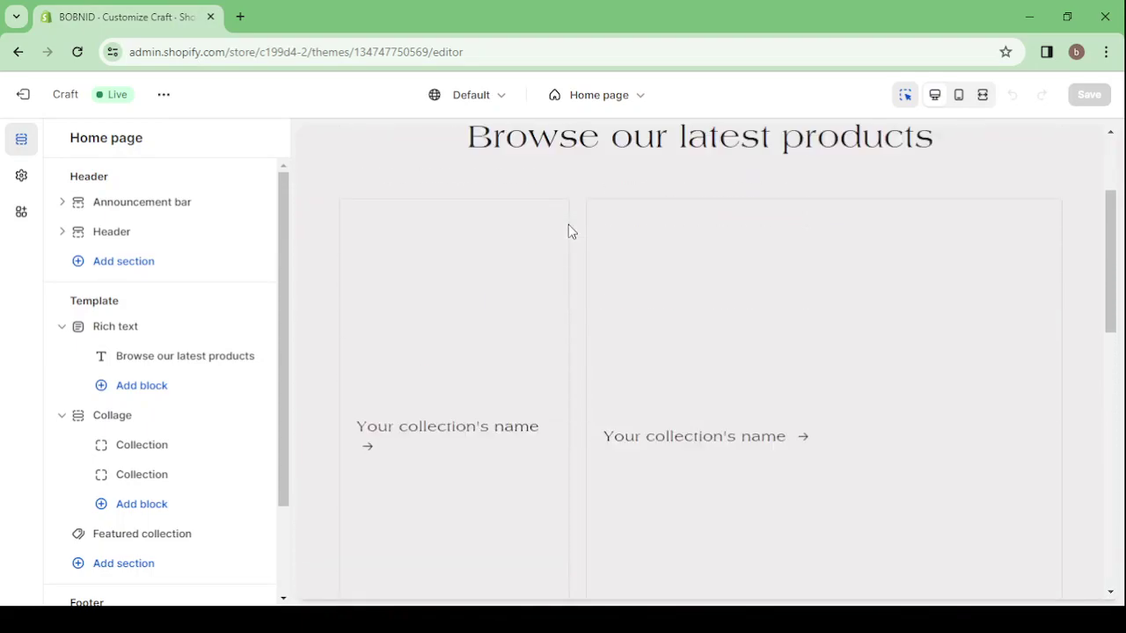
{"action": "scroll", "coordinate": [568, 225], "scroll_direction": "up", "scroll_amount": 2}
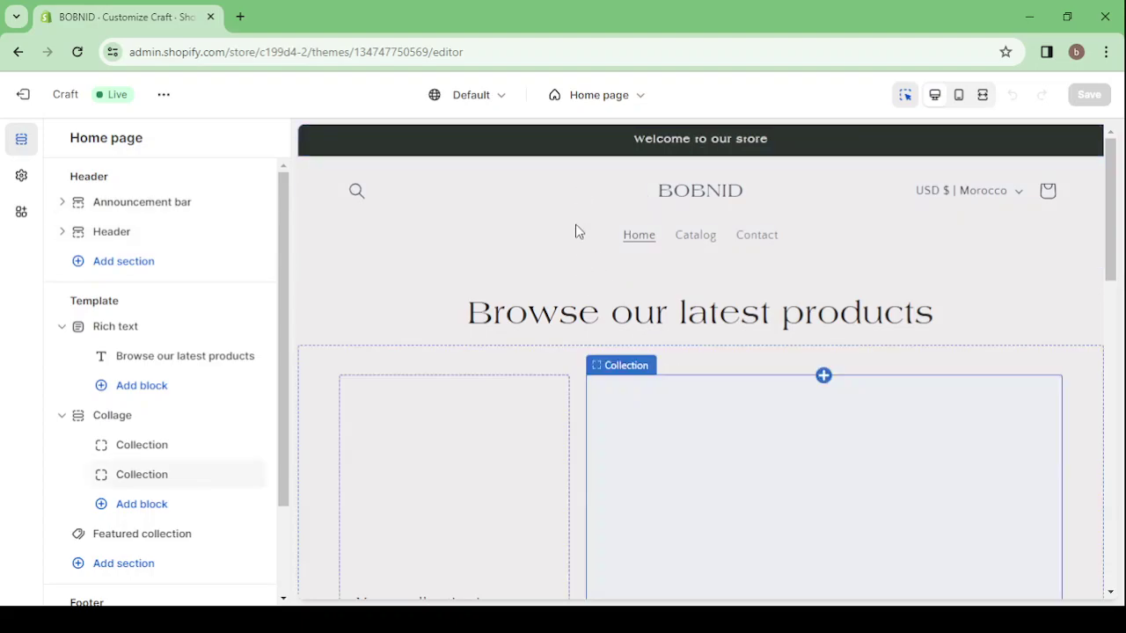
- Turn on auto-rotate for the announcement bar, changing every 4 seconds, then return to sections
{"action": "left_click", "coordinate": [623, 141]}
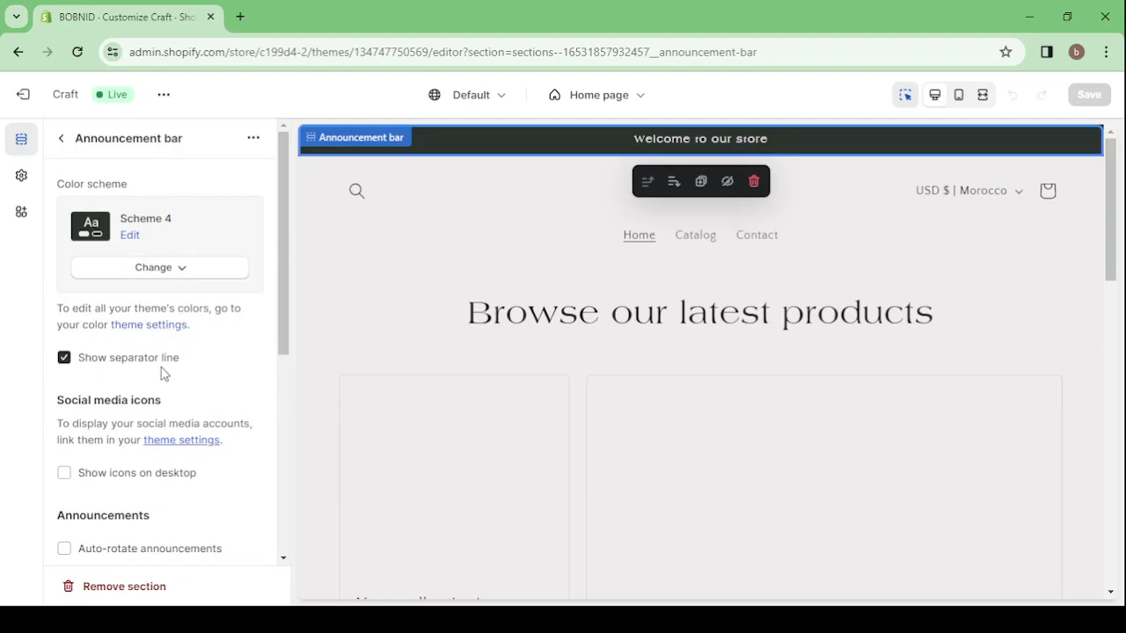
{"action": "scroll", "coordinate": [182, 355], "scroll_direction": "down", "scroll_amount": 2}
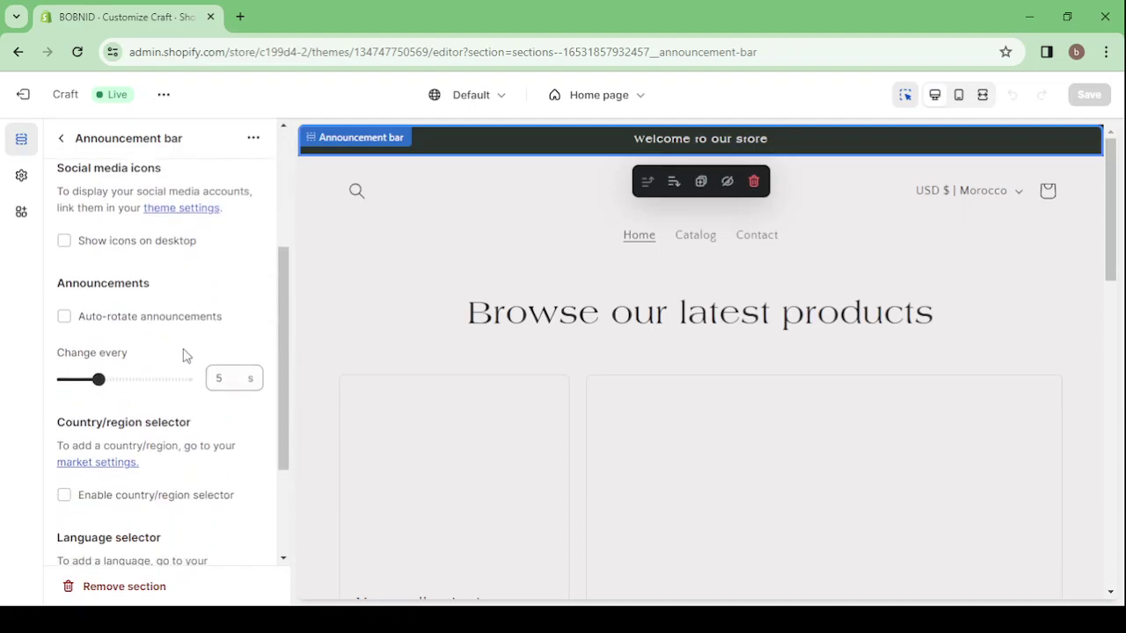
{"action": "left_click", "coordinate": [64, 318]}
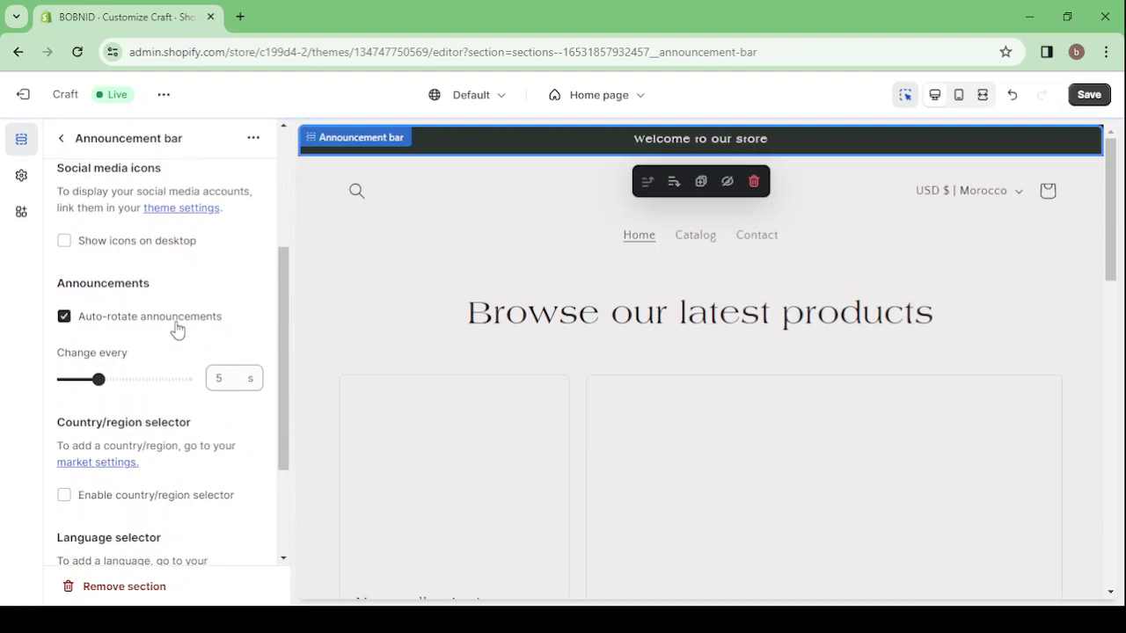
{"action": "left_click", "coordinate": [240, 387]}
{"action": "scroll", "coordinate": [206, 346], "scroll_direction": "up", "scroll_amount": 3}
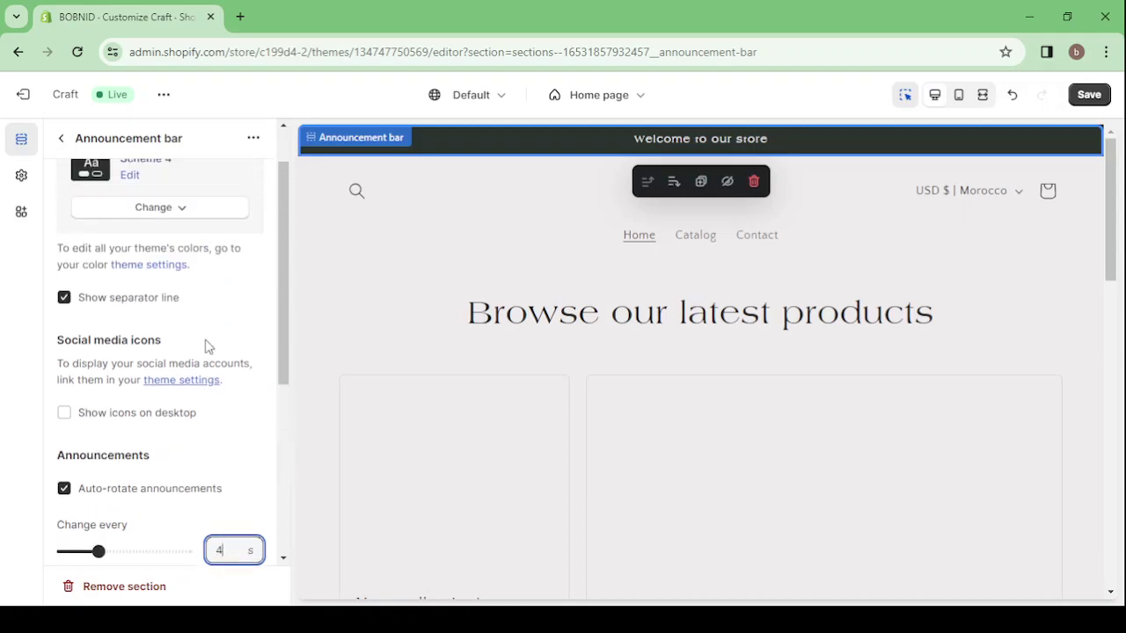
{"action": "left_click", "coordinate": [61, 139]}
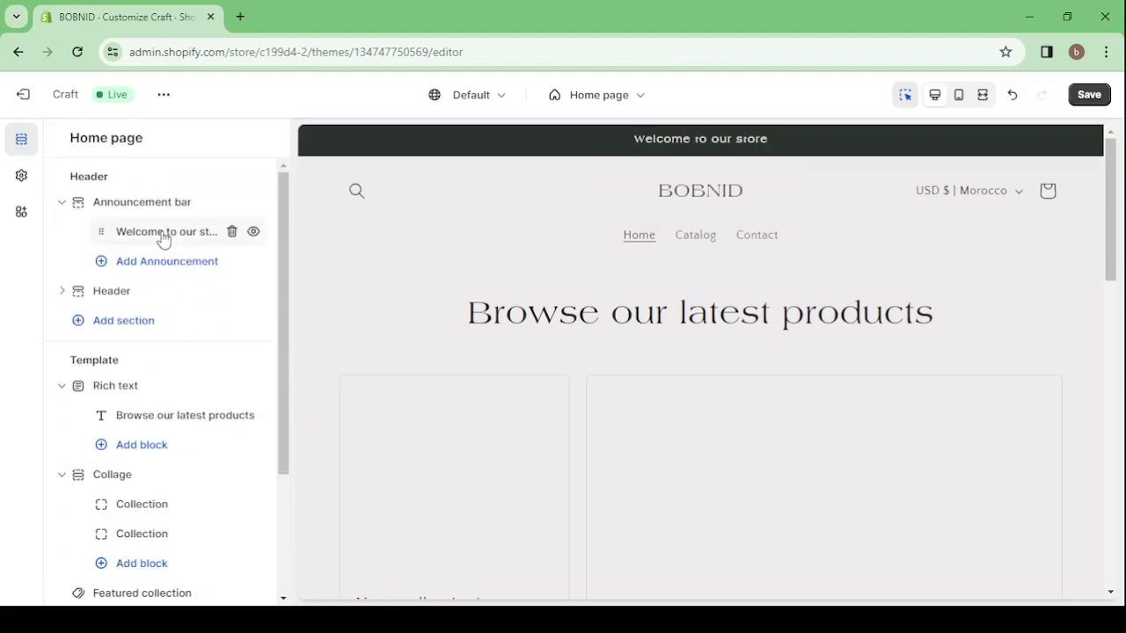
- Replace the 'Welcome to our store' announcement text with 'Free Shipping This Week'
{"action": "left_click", "coordinate": [163, 240]}
{"action": "triple_click", "coordinate": [131, 208]}
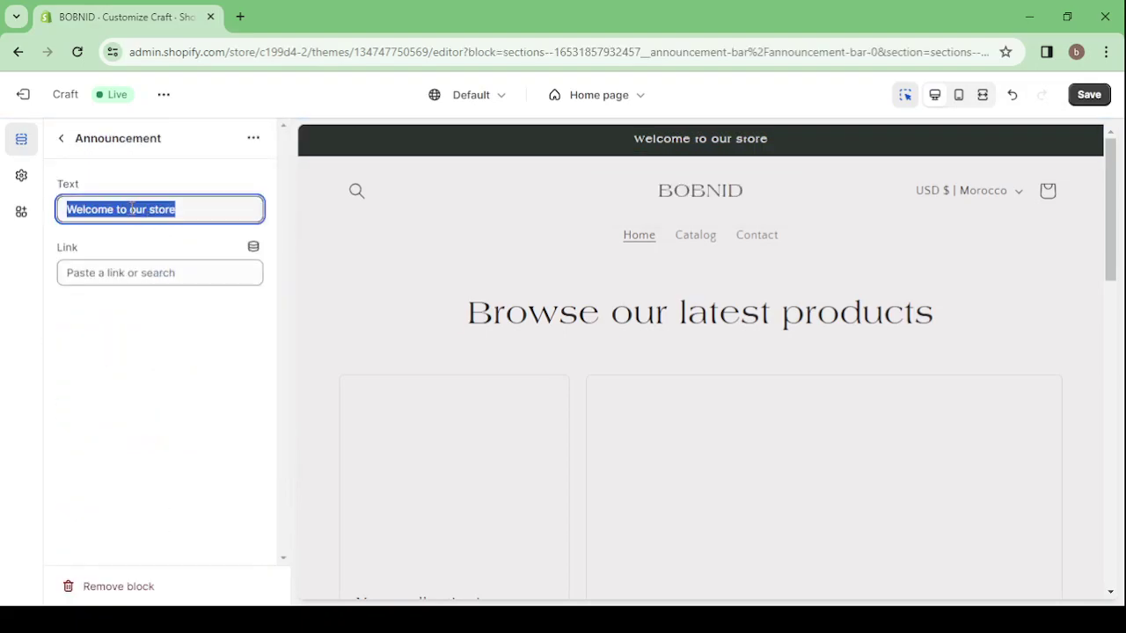
{"action": "key", "text": "BackSpace"}
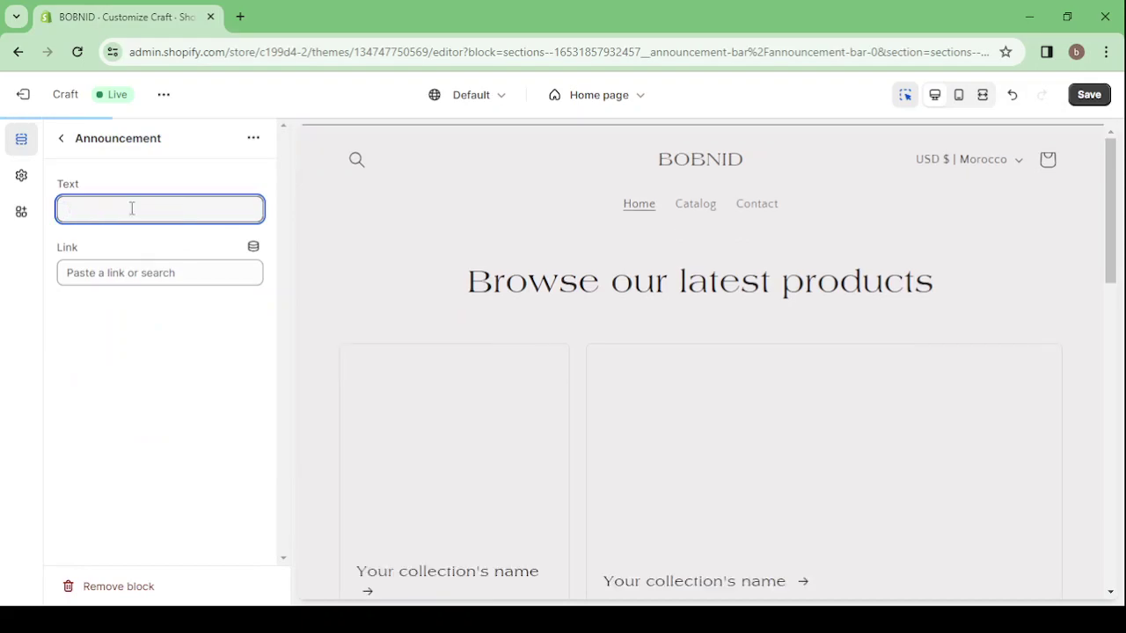
{"action": "type", "text": "Free Shipping T"}
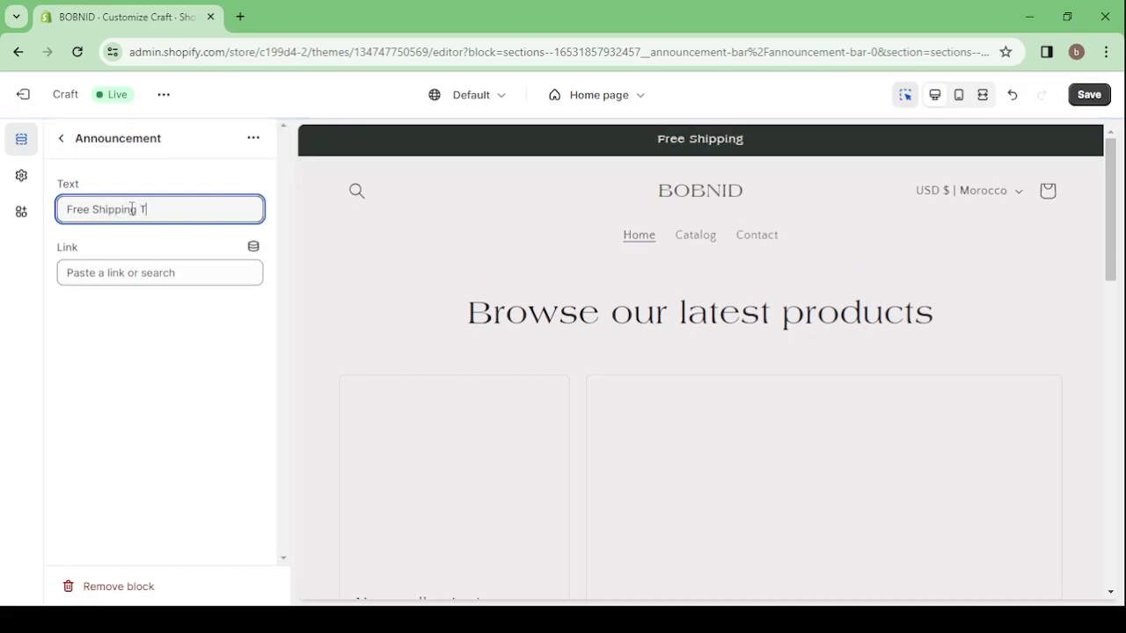
{"action": "type", "text": "his W"}
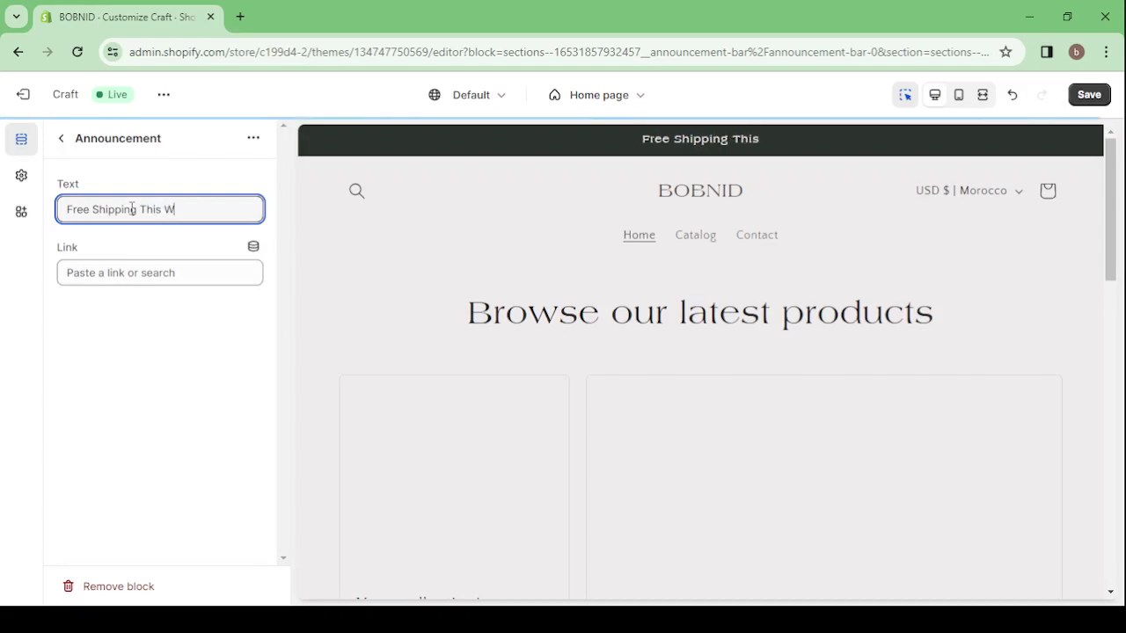
{"action": "type", "text": "eek"}
{"action": "key", "text": "BackSpace"}
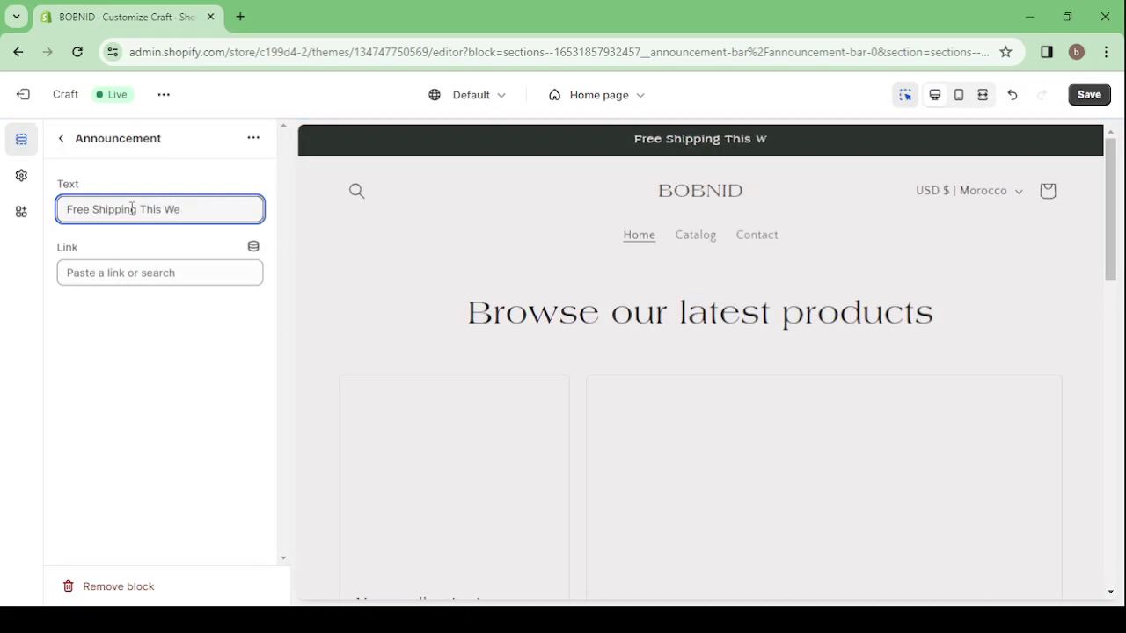
{"action": "type", "text": "ek"}
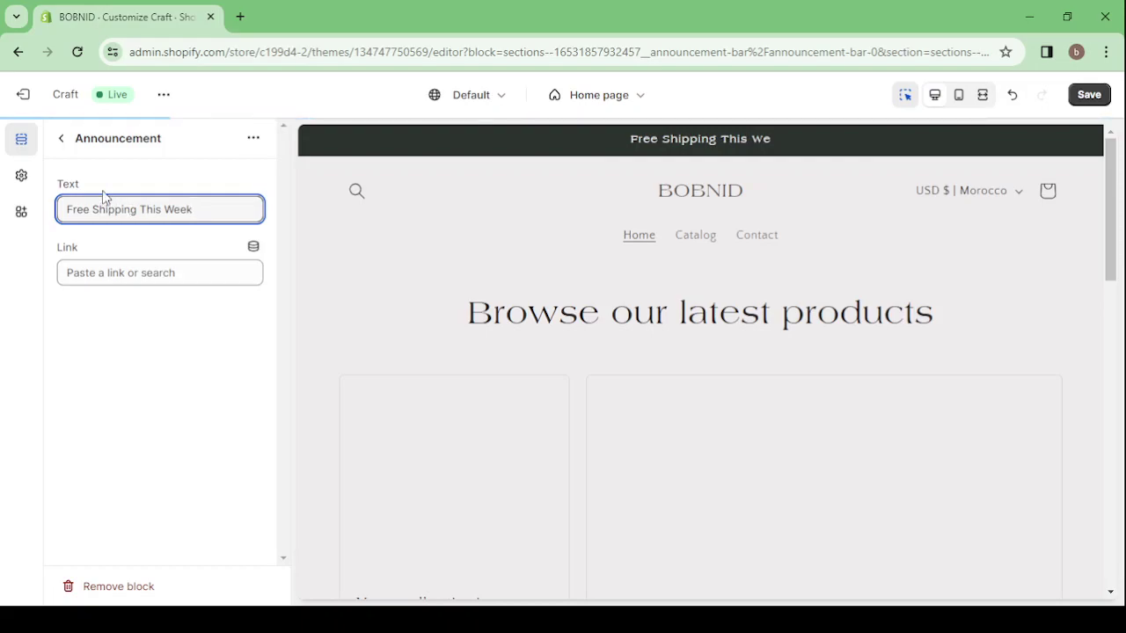
{"action": "left_click", "coordinate": [62, 140]}
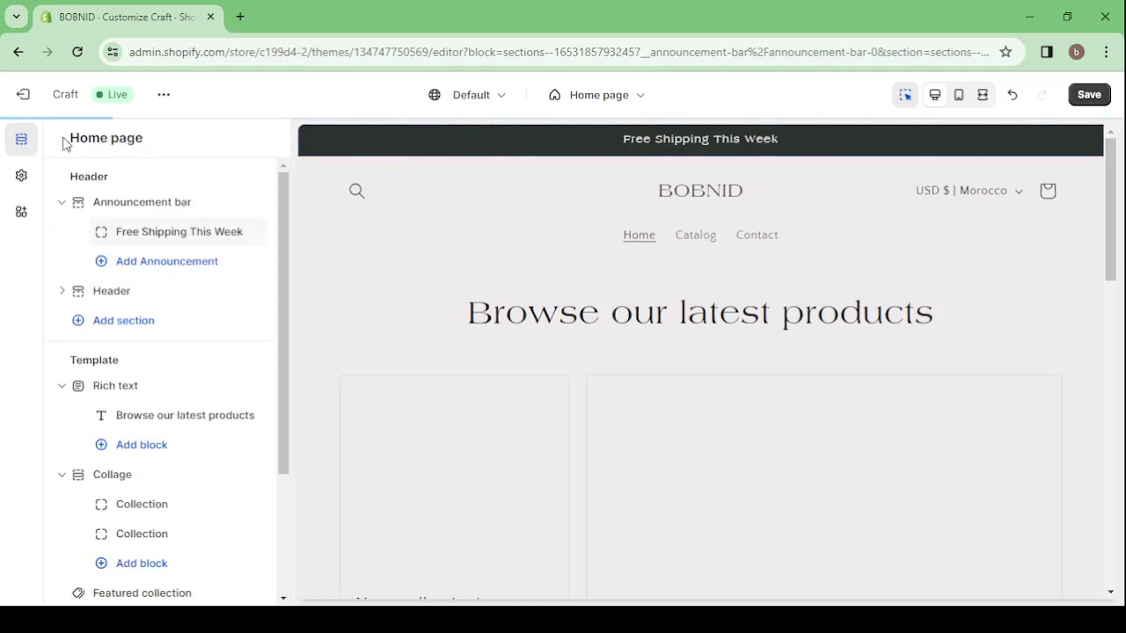
- Add a new announcement block and replace its placeholder text with '50% Off Today Only'
{"action": "left_click", "coordinate": [144, 270]}
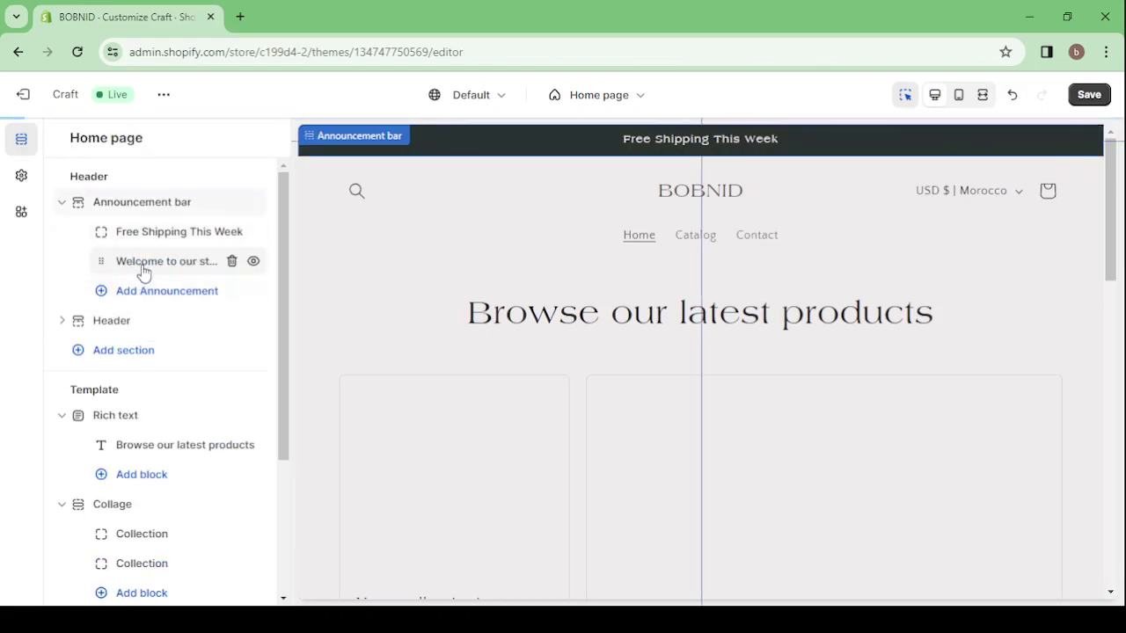
{"action": "left_click", "coordinate": [160, 265]}
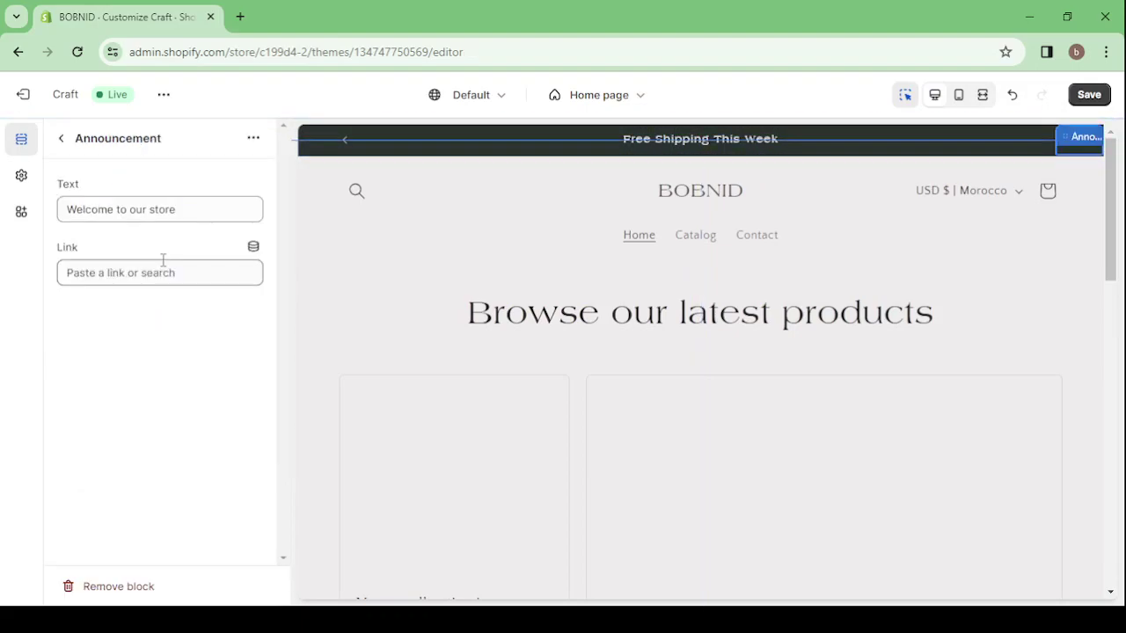
{"action": "left_click", "coordinate": [138, 209]}
{"action": "key", "text": "ctrl+a"}
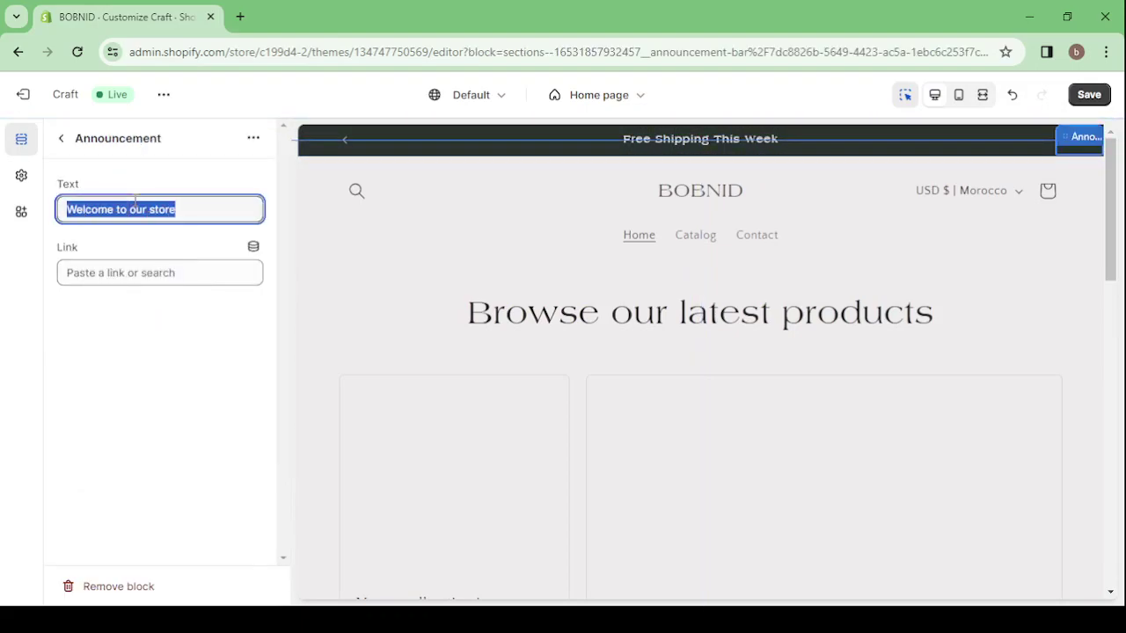
{"action": "key", "text": "BackSpace"}
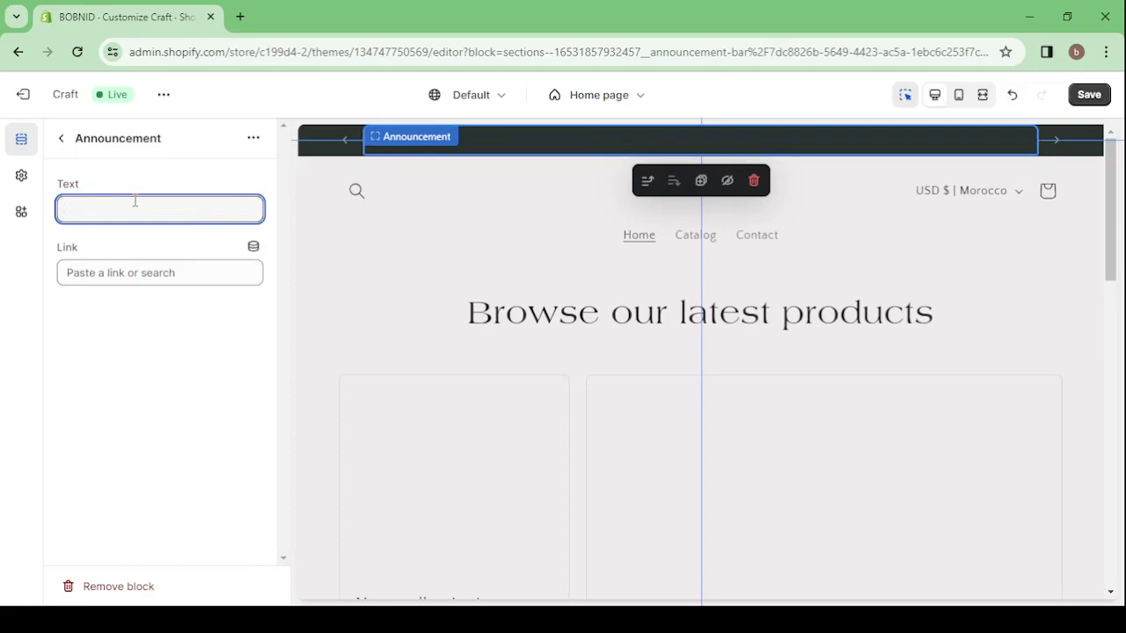
{"action": "type", "text": "50%"}
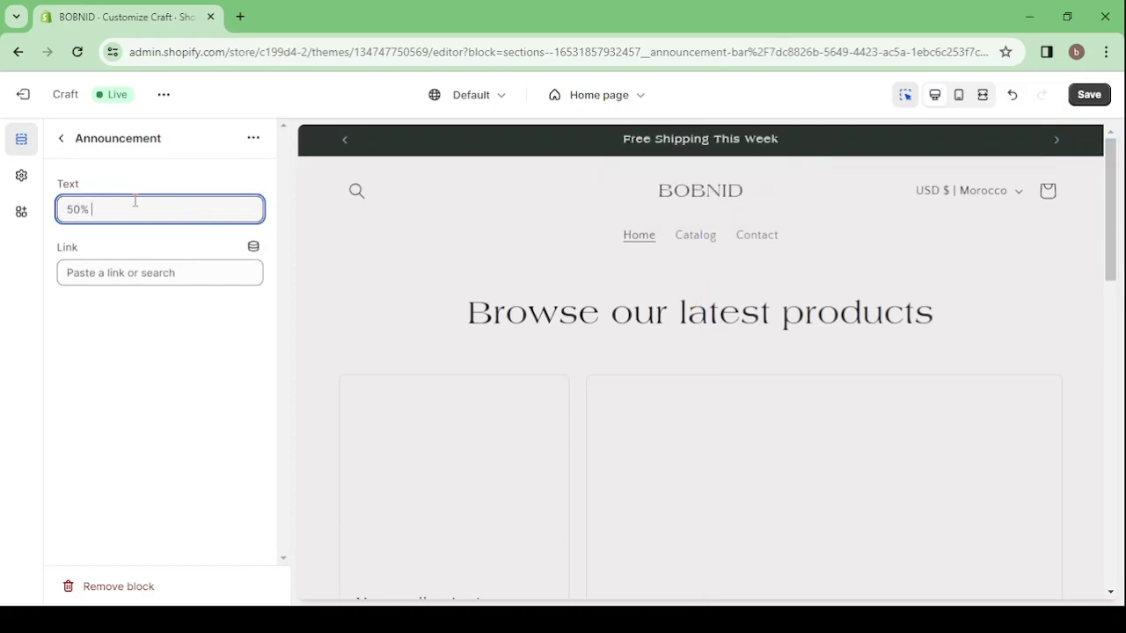
{"action": "type", "text": " Off T"}
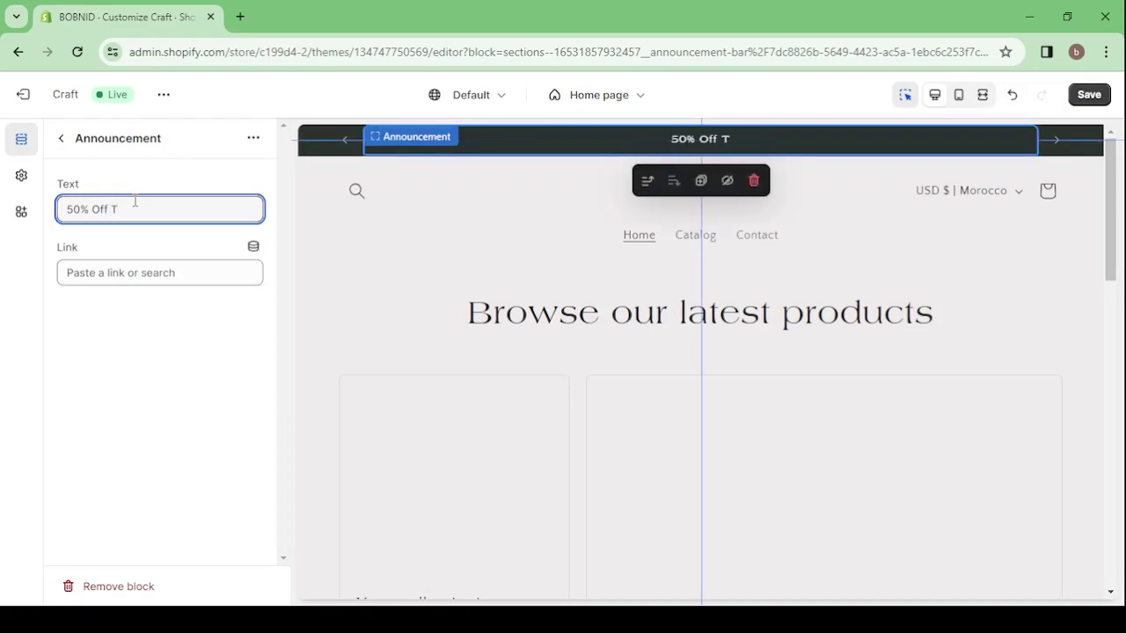
{"action": "type", "text": "oday O"}
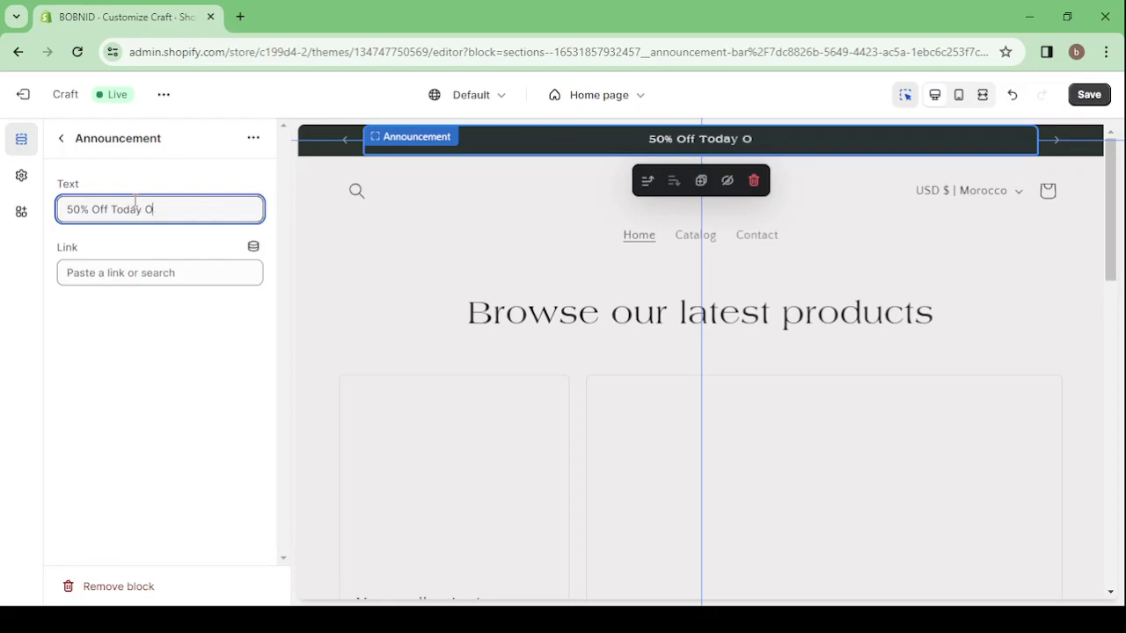
{"action": "type", "text": "nly"}
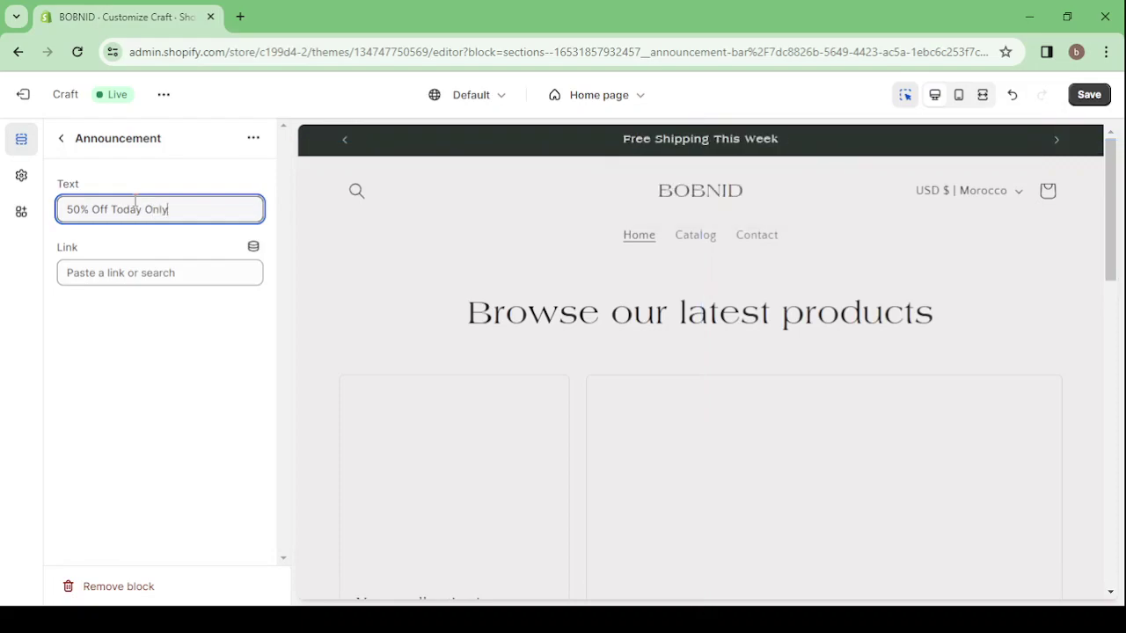
{"action": "left_click", "coordinate": [68, 146]}
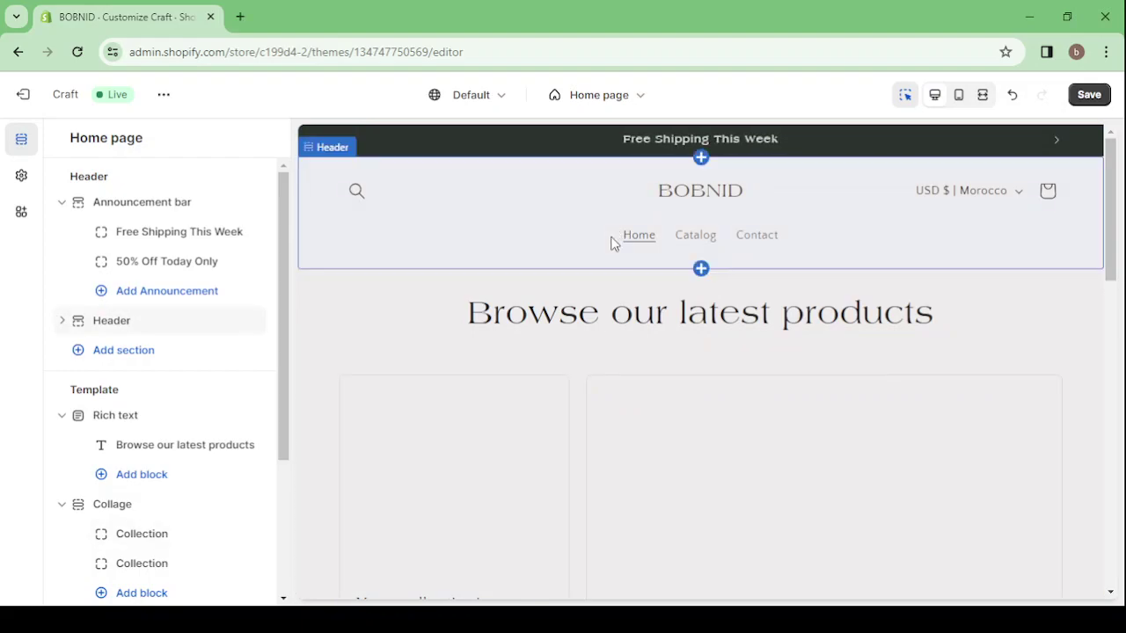
- In the Header section, set the desktop logo position to Middle left
{"action": "left_click", "coordinate": [556, 225]}
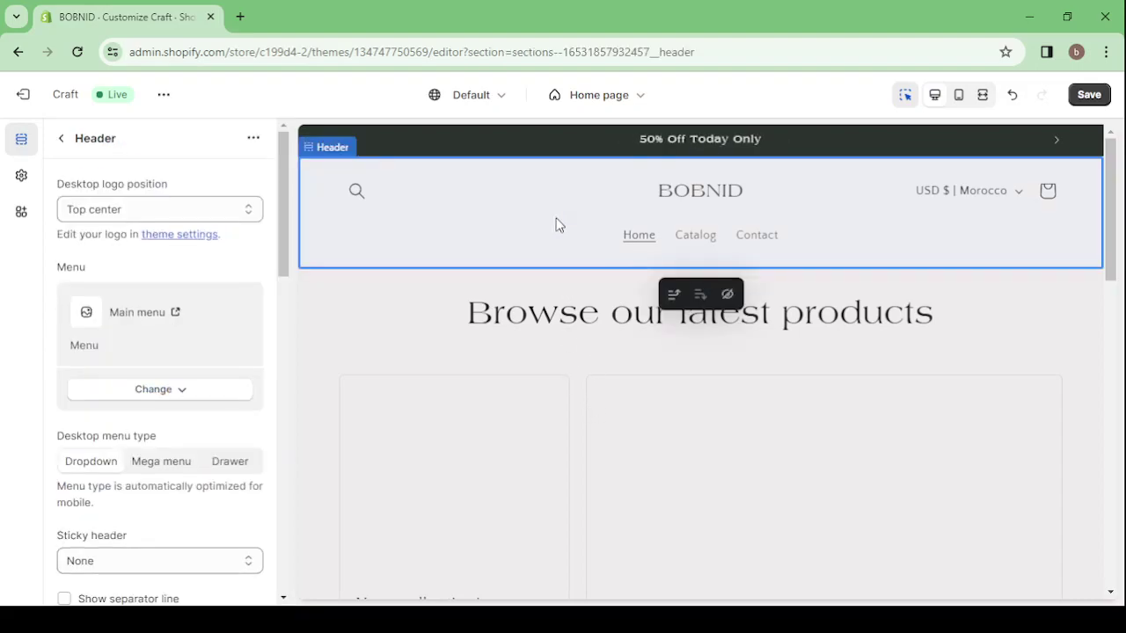
{"action": "left_click", "coordinate": [136, 215]}
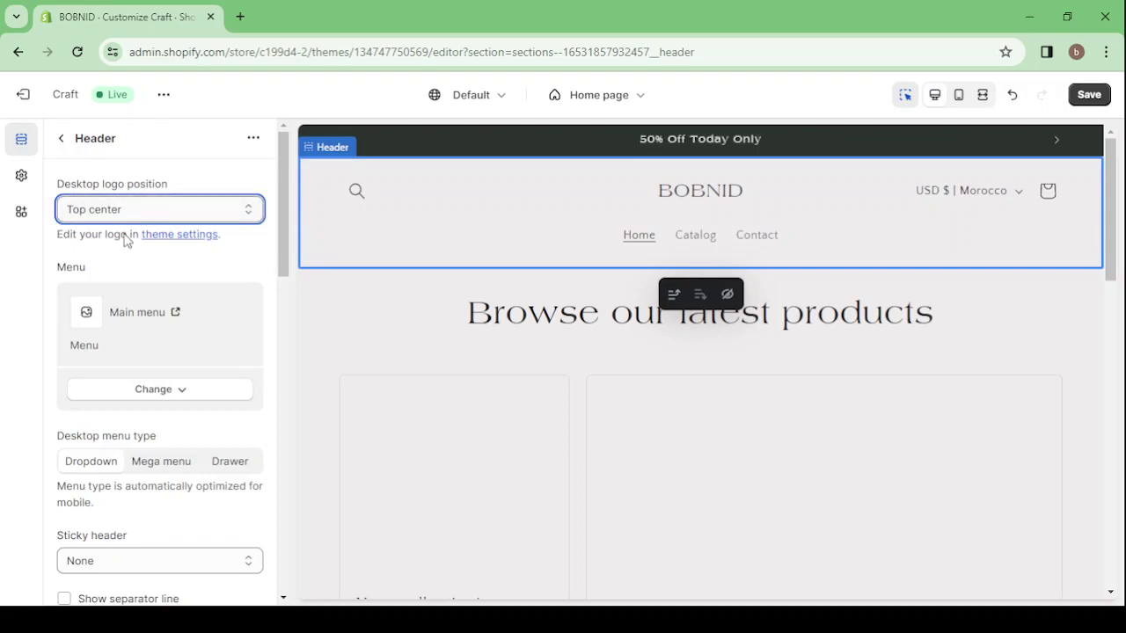
{"action": "key", "text": "Down"}
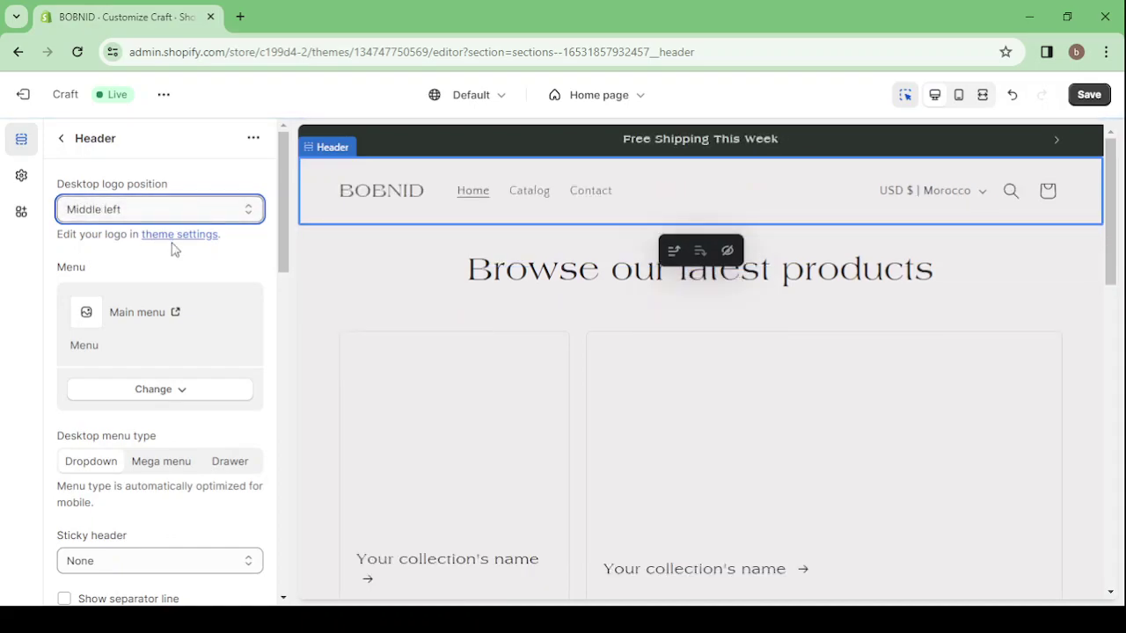
{"action": "key", "text": "Up"}
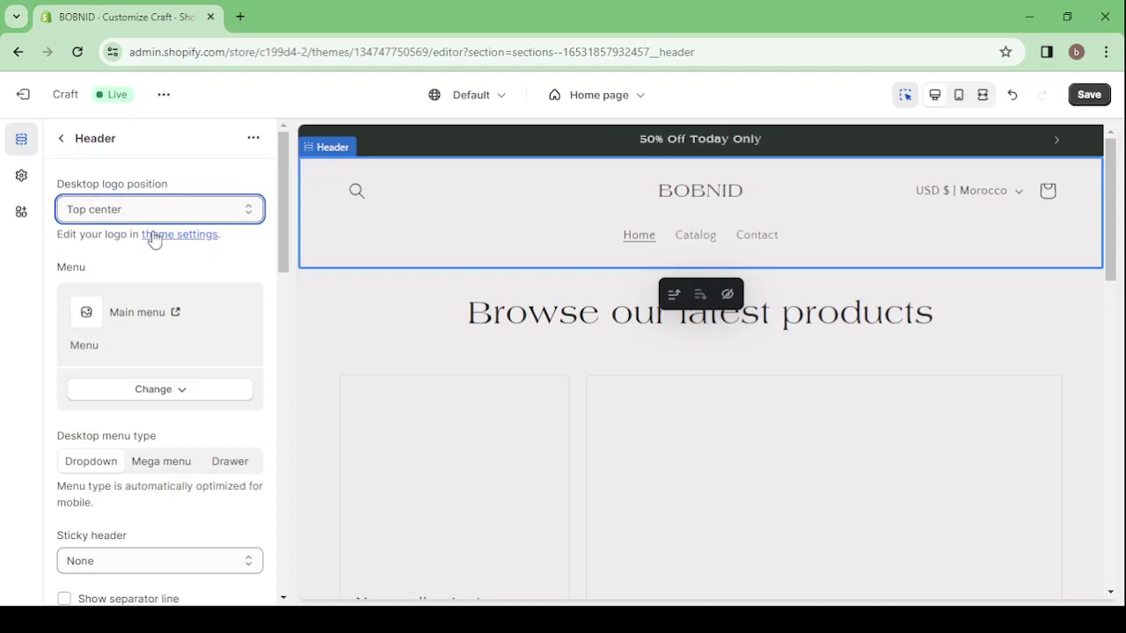
{"action": "key", "text": "Up"}
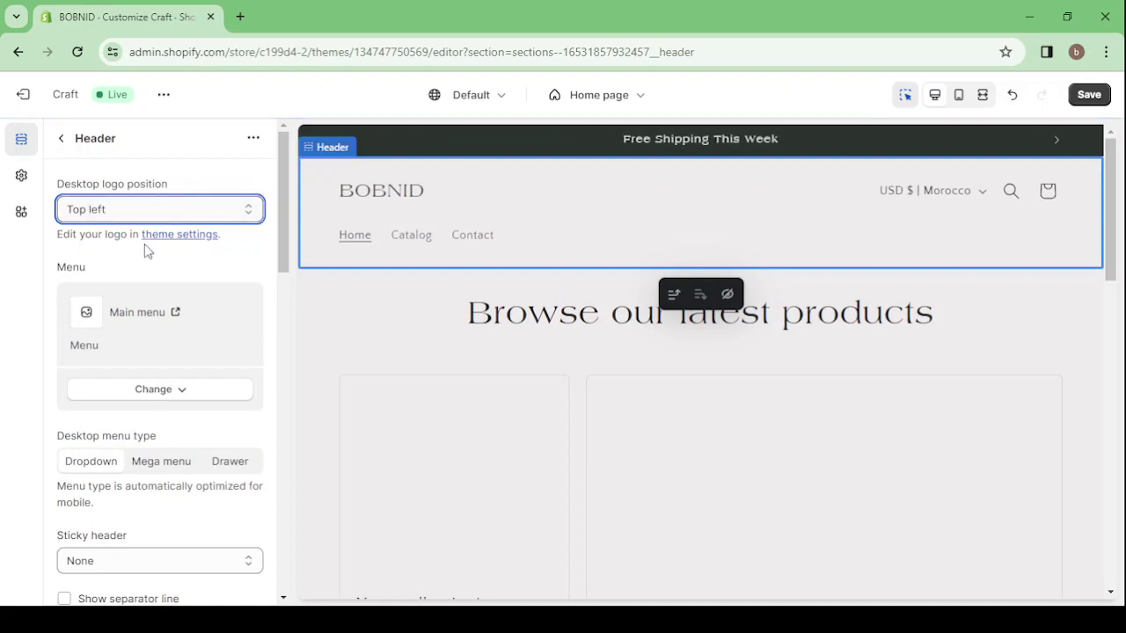
{"action": "key", "text": "Up"}
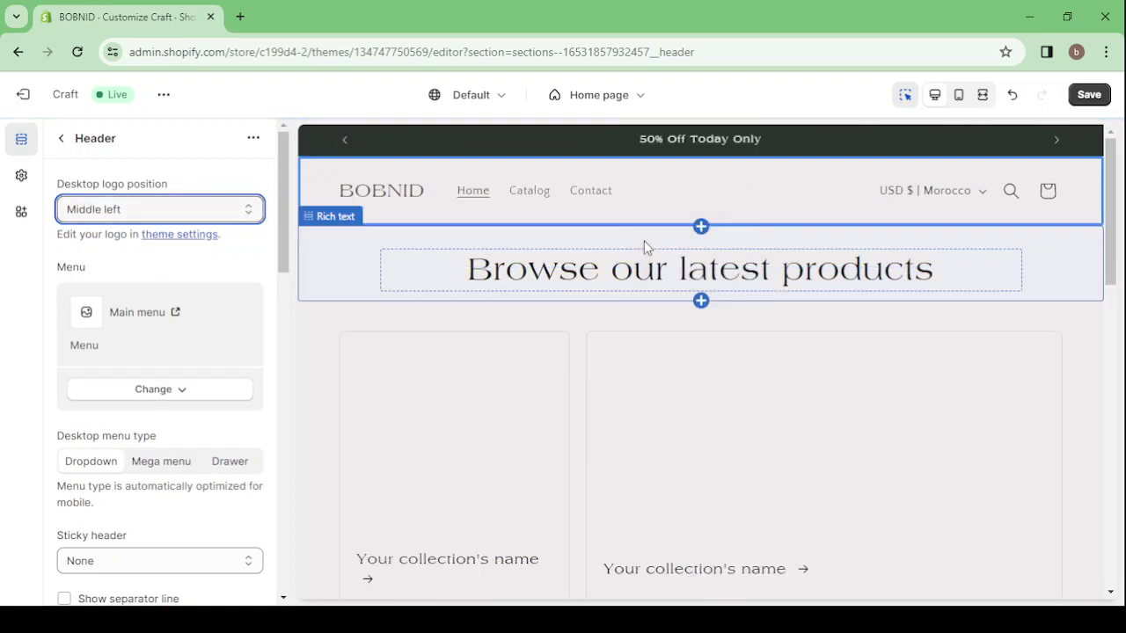
- Open the Theme settings panel and expand its Logo and favicon options
{"action": "left_click", "coordinate": [22, 179]}
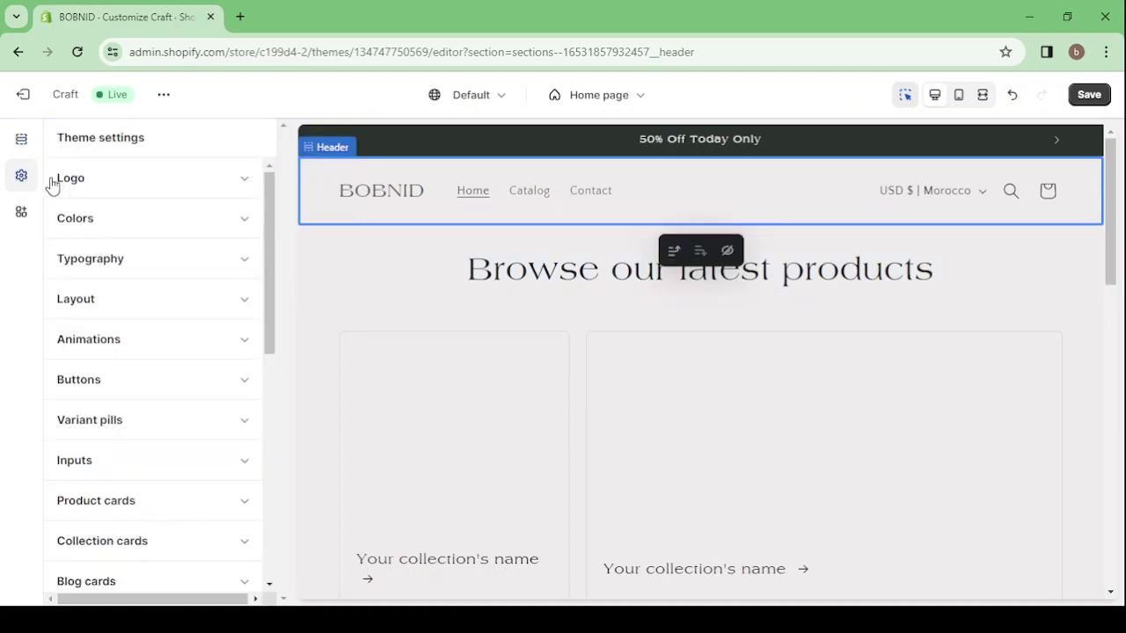
{"action": "left_click", "coordinate": [158, 184]}
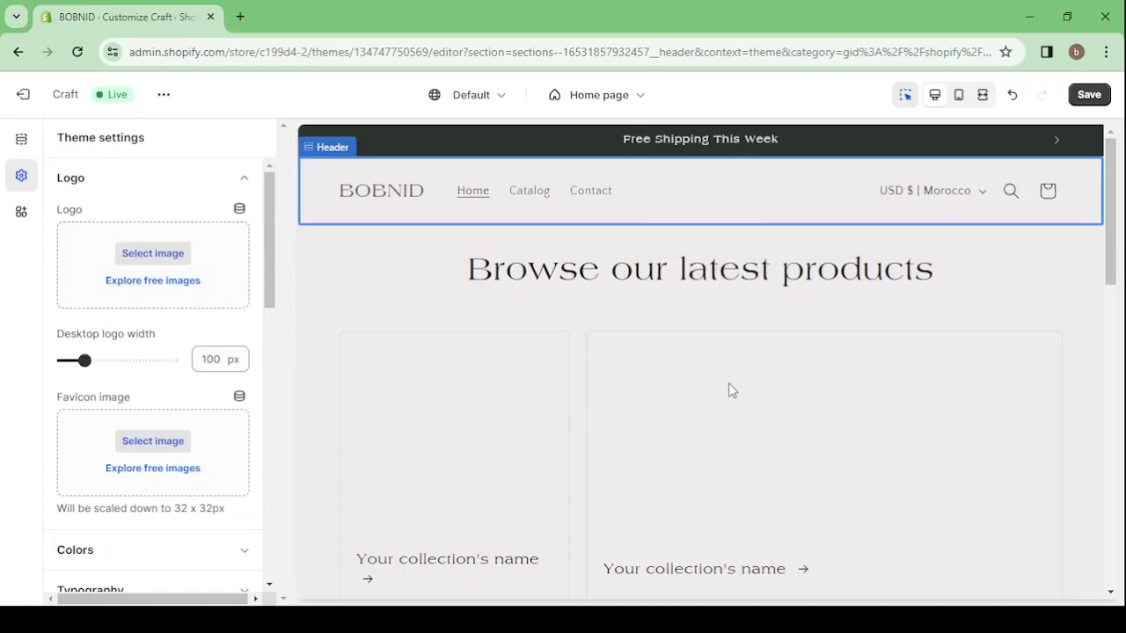